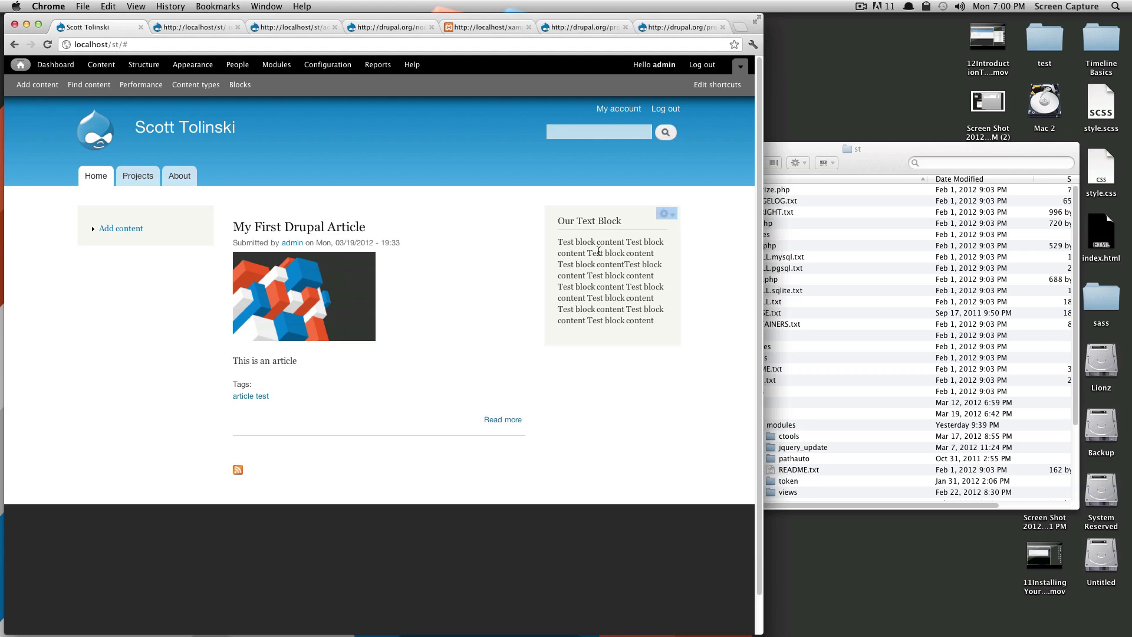
- Set Our Text Block's Bartik region to '- None -' and save the block
left_click_drag(624, 264, 643, 304)
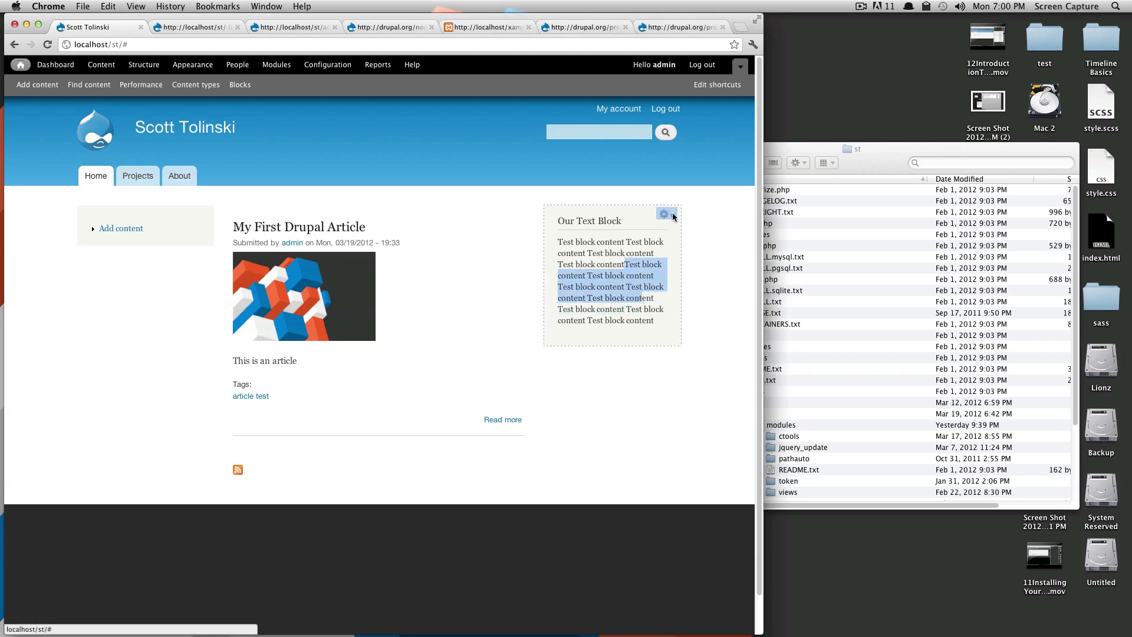
left_click(665, 214)
left_click(664, 231)
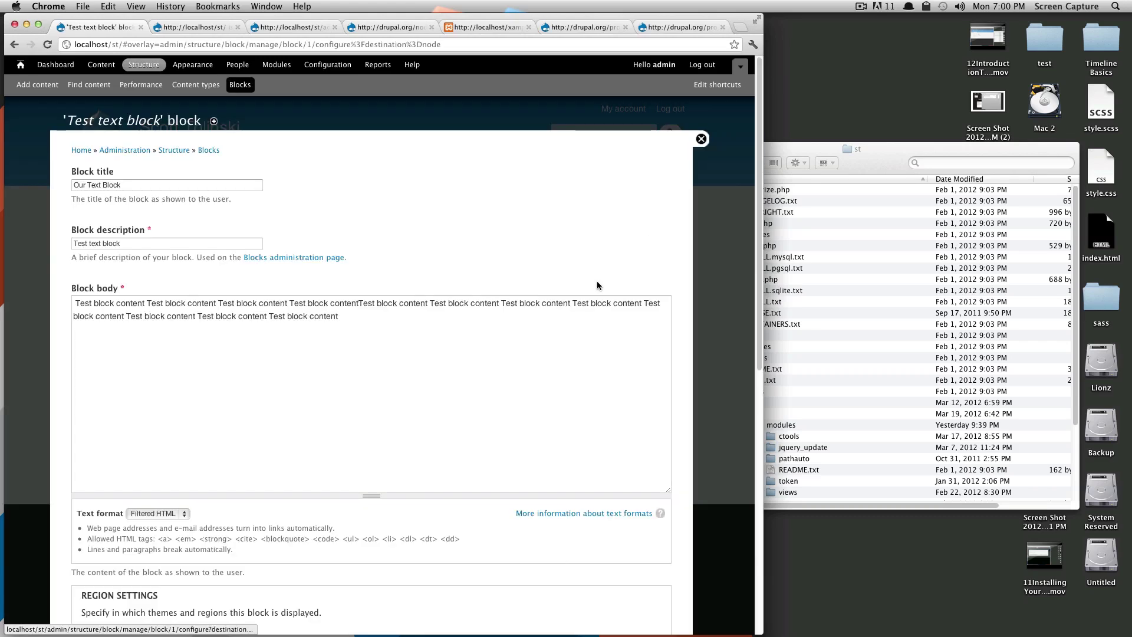
scroll(353, 459, "down", 3)
left_click(155, 547)
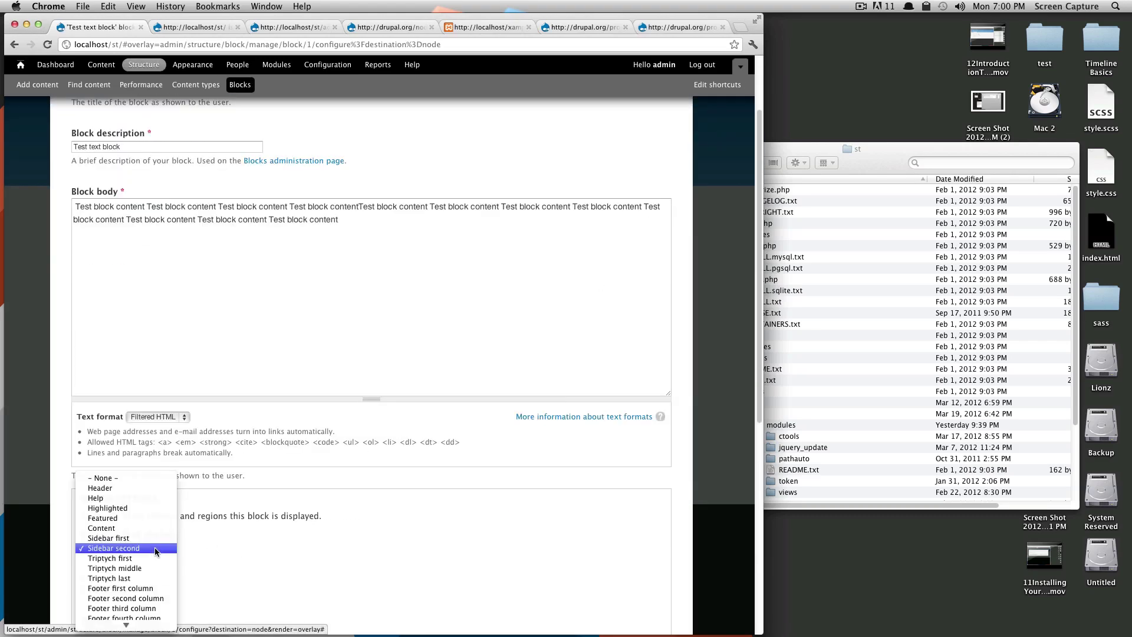
left_click(157, 478)
scroll(312, 519, "down", 10)
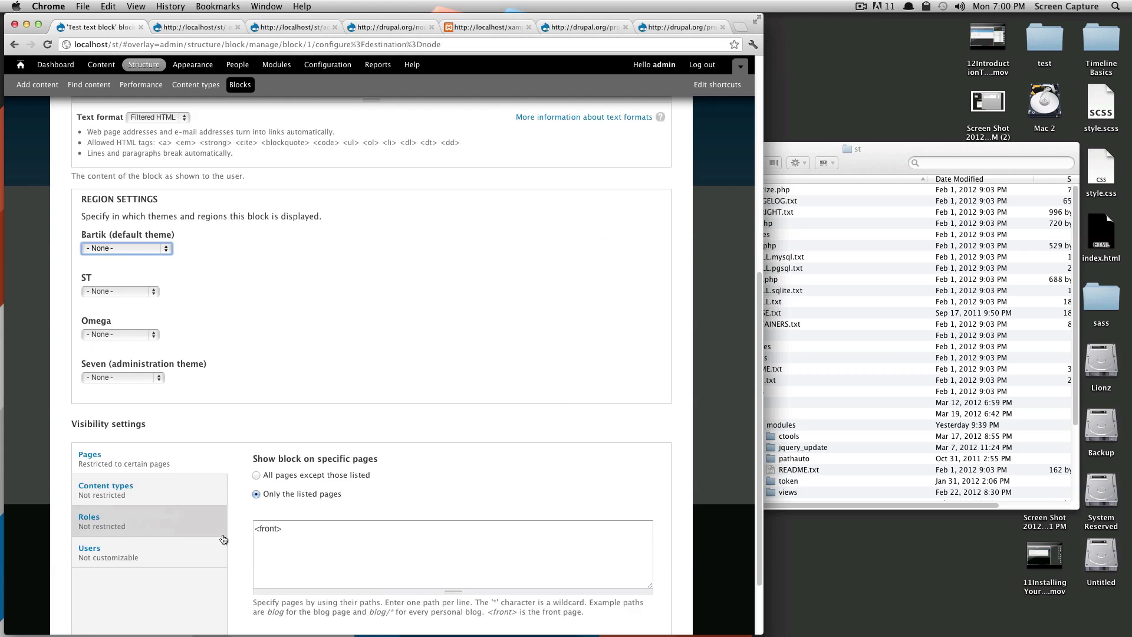
left_click(79, 574)
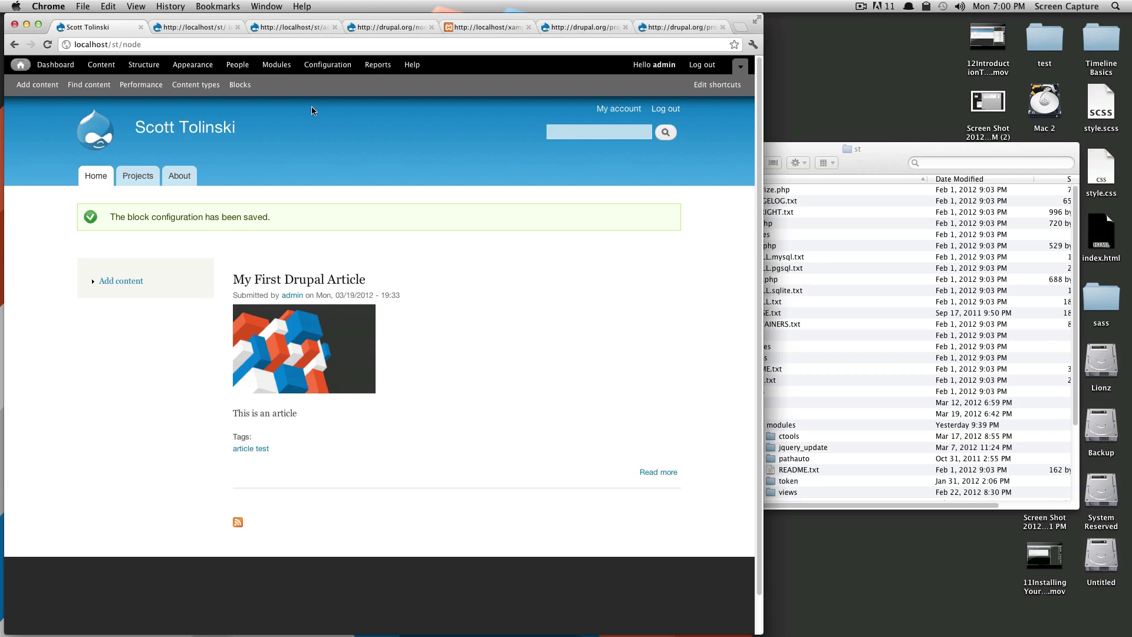
- Go to Structure > Menus to list Main menu, Management, Navigation and User menu
left_click(141, 66)
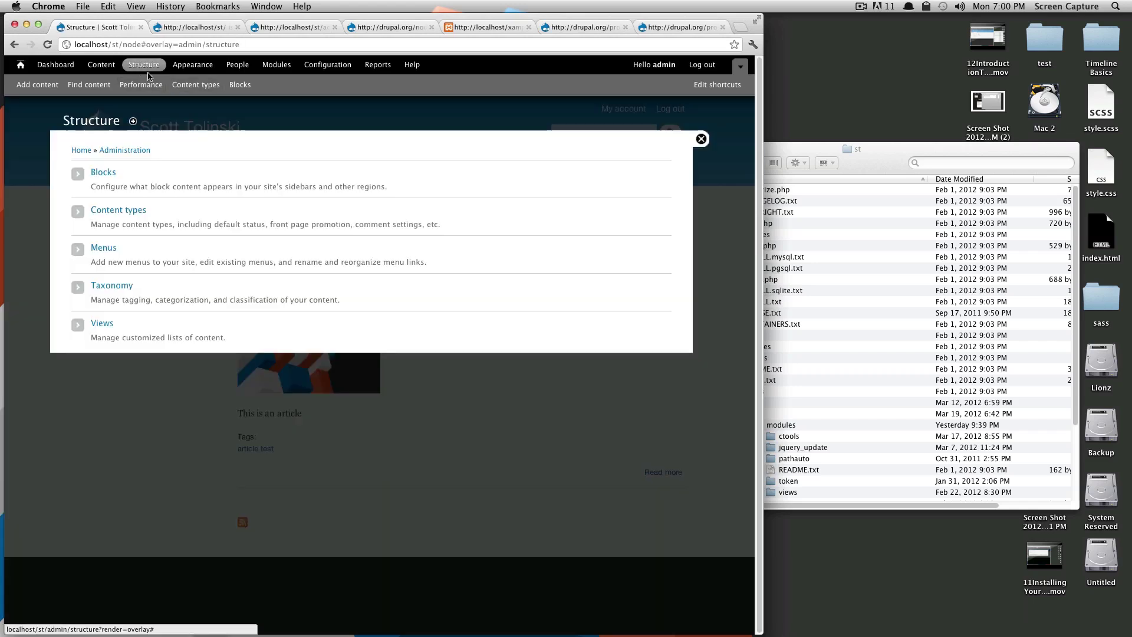
left_click(105, 250)
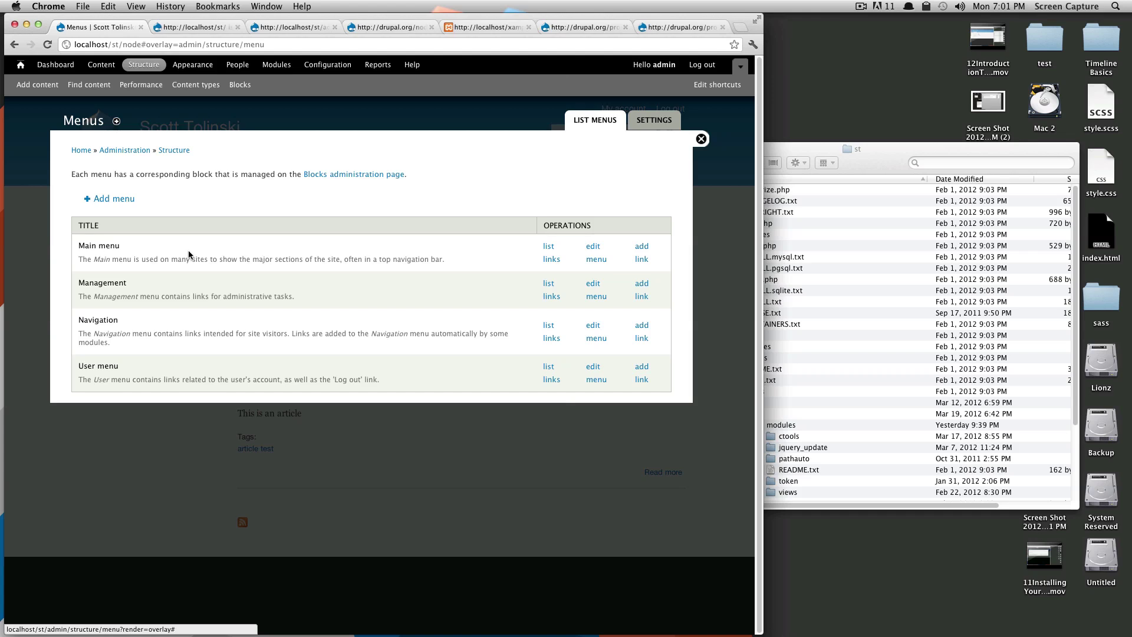
left_click_drag(125, 243, 156, 313)
left_click(140, 279)
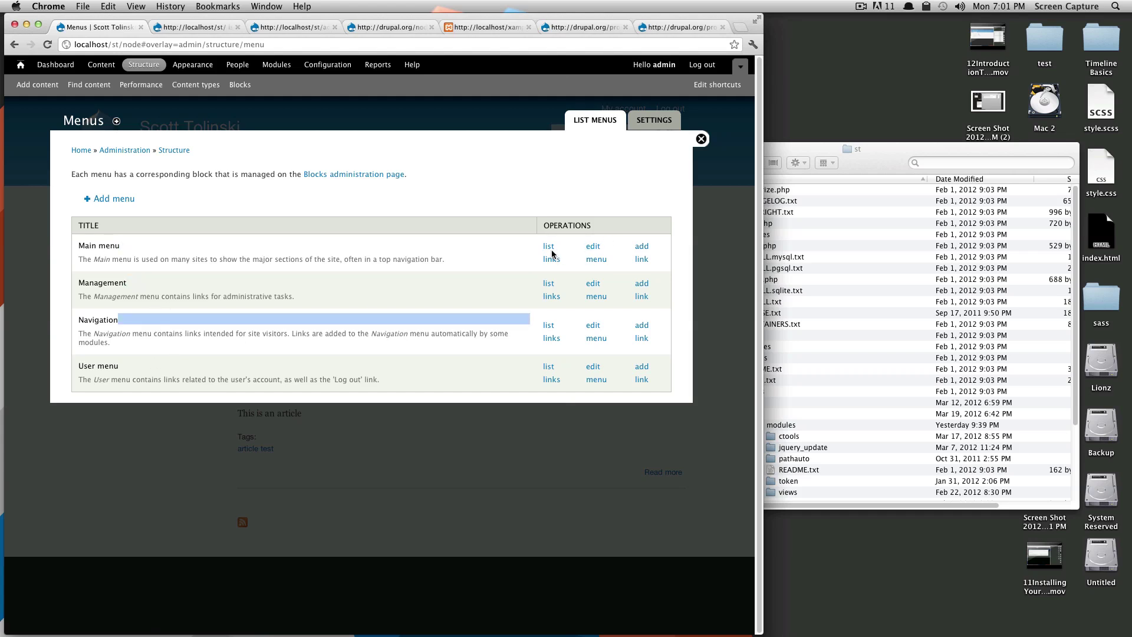
left_click_drag(401, 260, 392, 260)
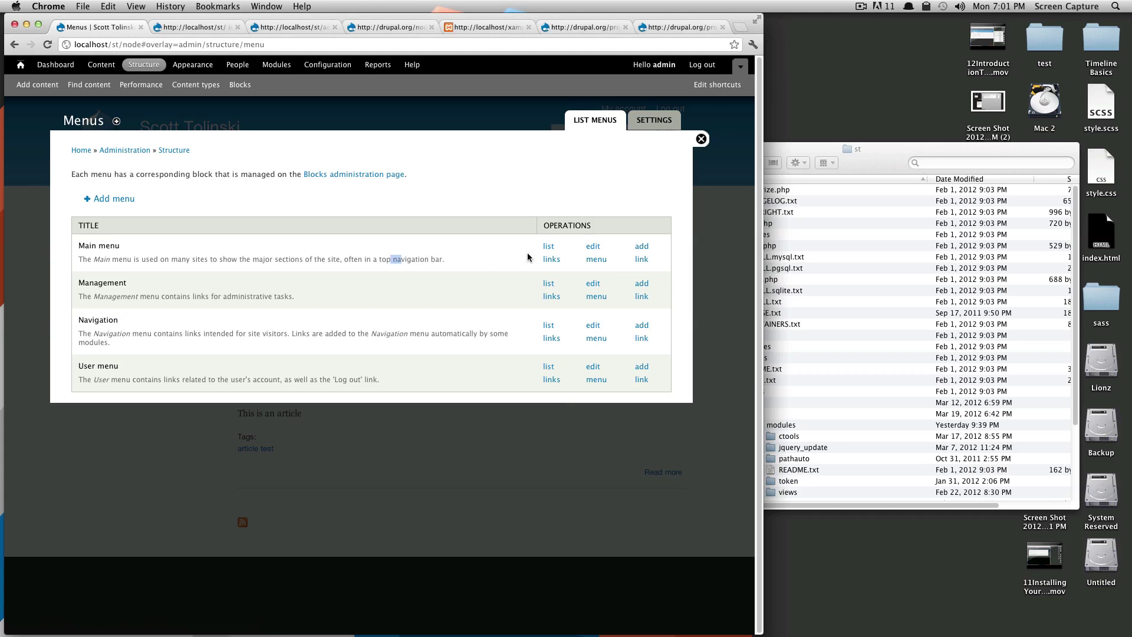
- Reorder the Main menu links to Home, About, Projects, save, and return to Menus
left_click(548, 258)
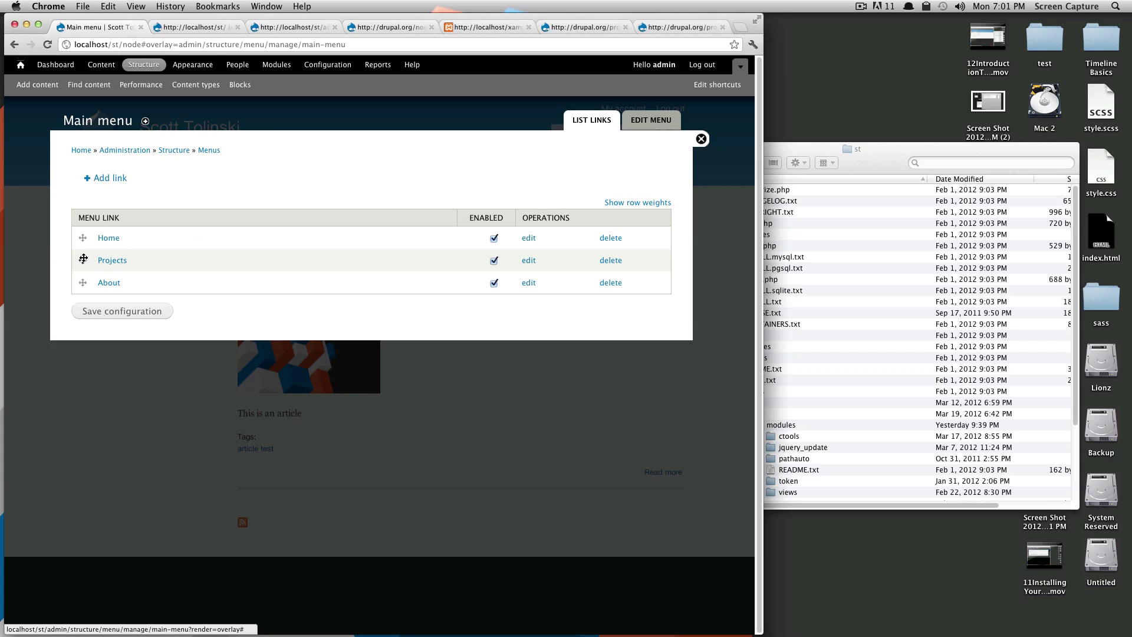
left_click_drag(83, 258, 83, 283)
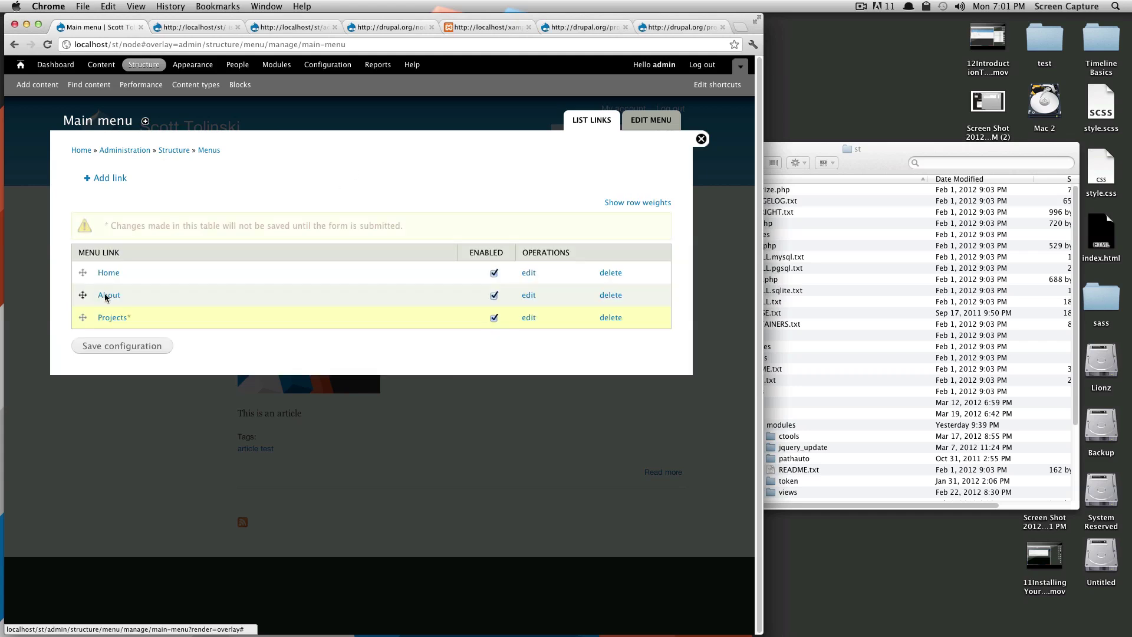
left_click(121, 346)
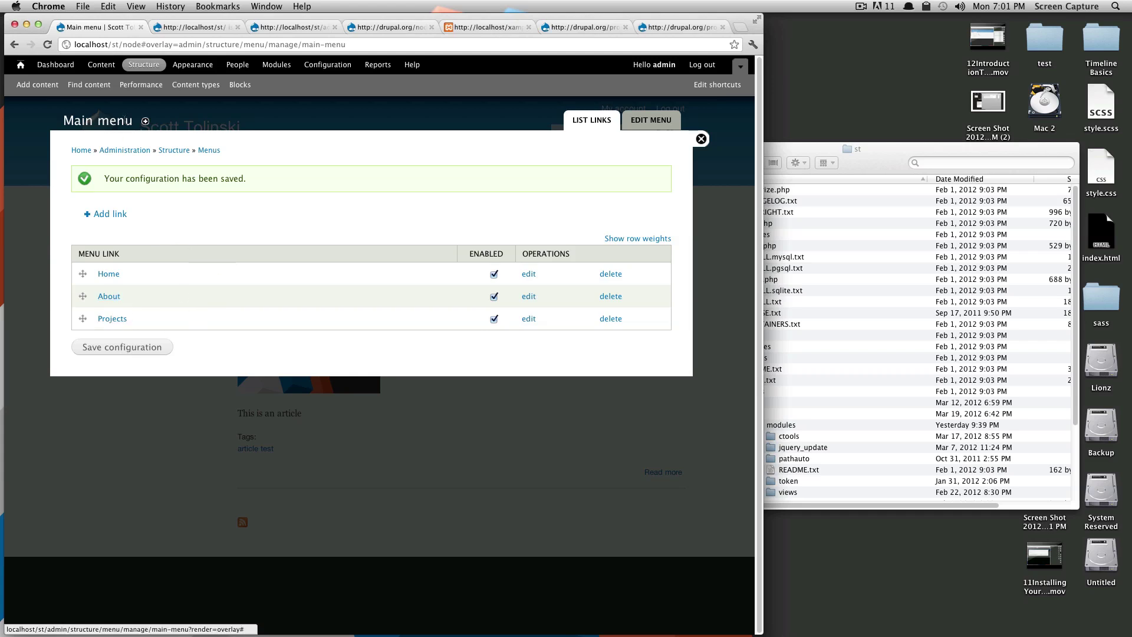
left_click(210, 152)
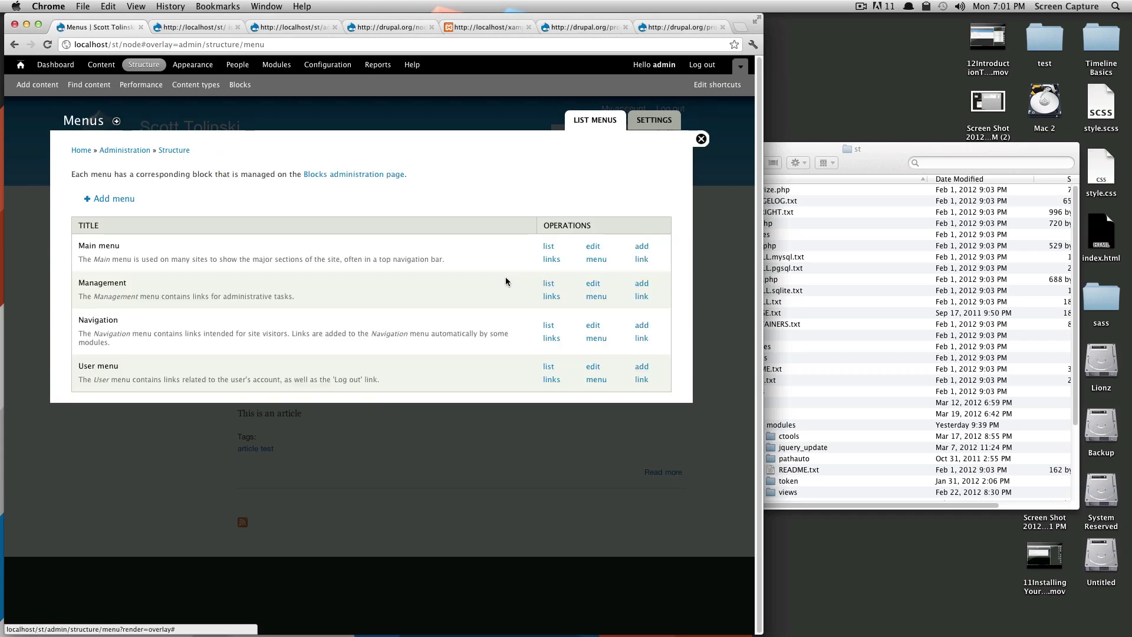
- Look through the Management menu's full link list, then return to the Menus page
left_click(550, 295)
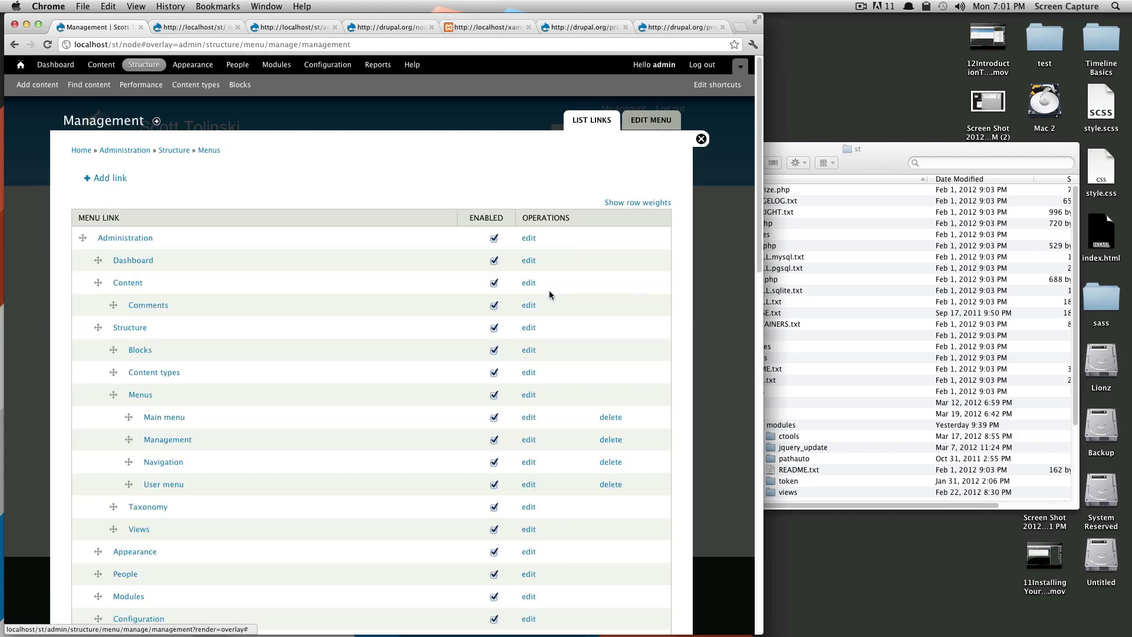
scroll(277, 295, "down", 6)
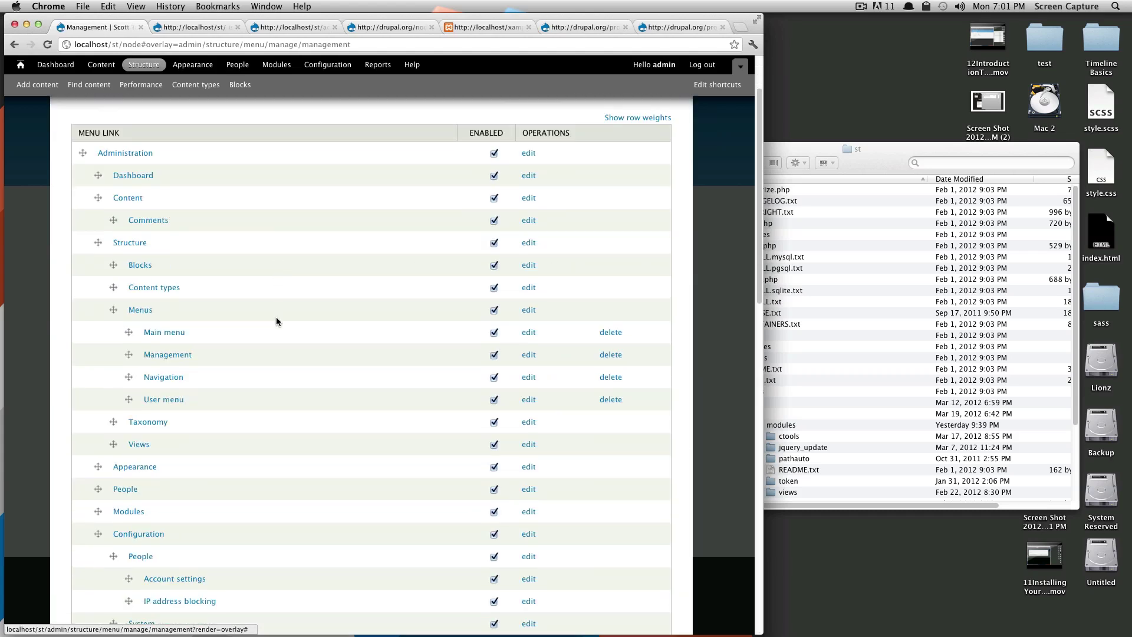
scroll(279, 339, "down", 20)
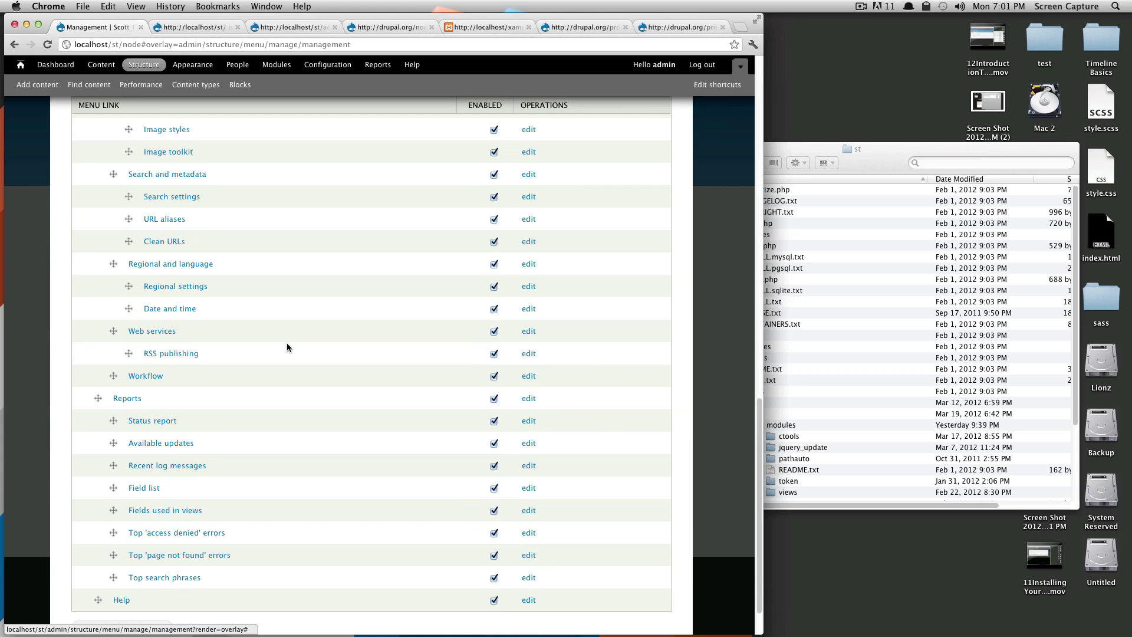
scroll(287, 346, "up", 20)
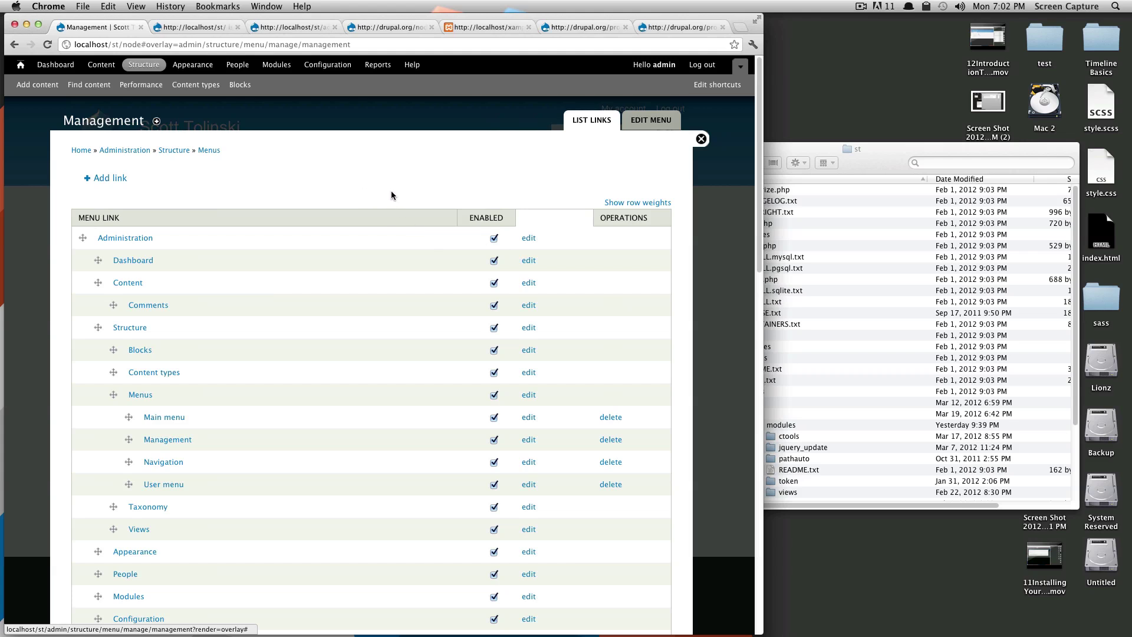
left_click(209, 153)
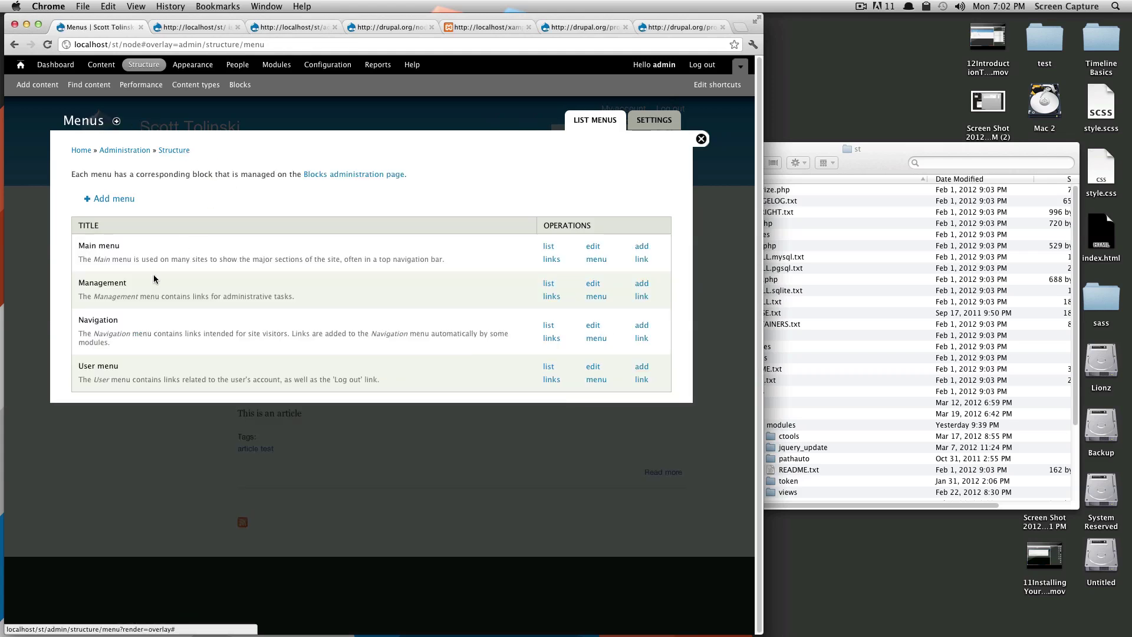
- Review the Navigation menu's links, including disabled Compose tips and Search, then return to Menus
left_click(547, 339)
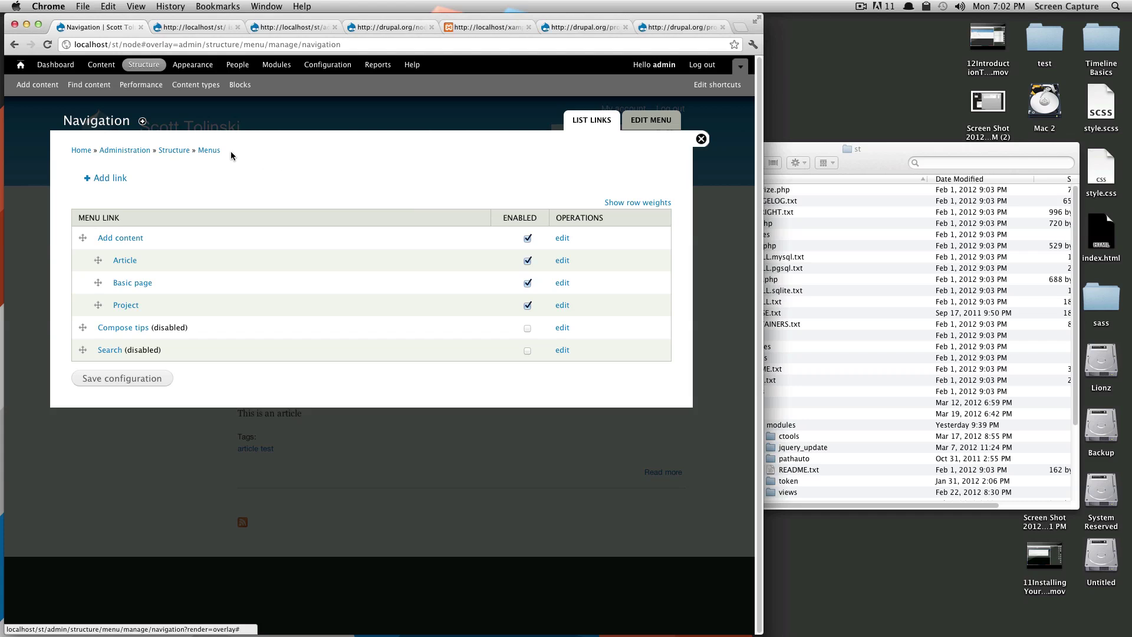
left_click(214, 151)
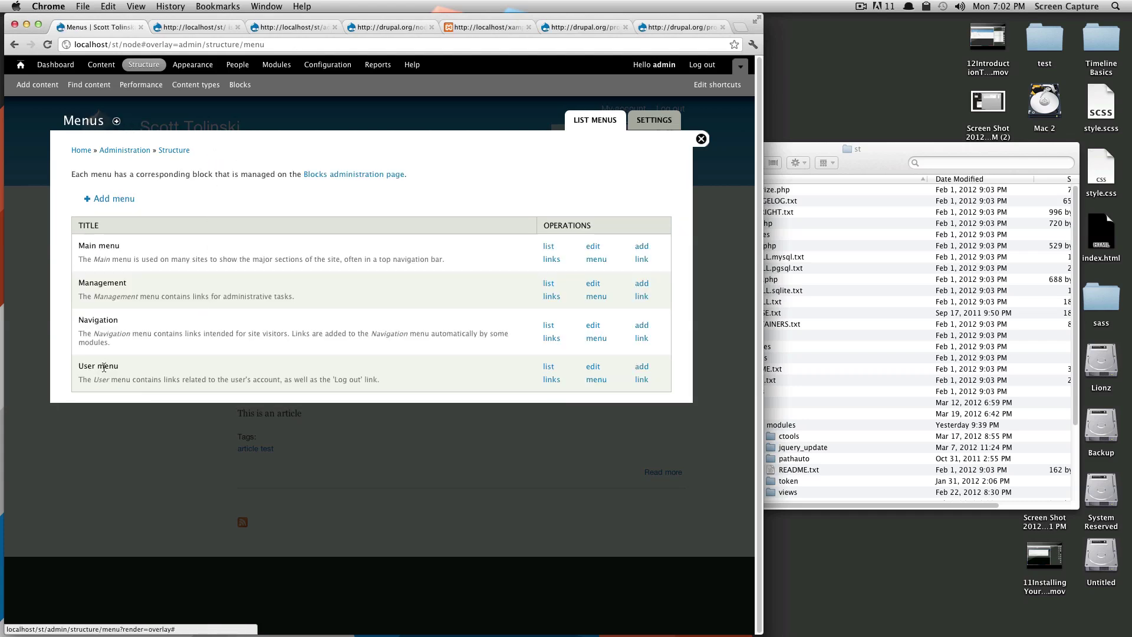
- Toggle the User menu's My account link on and off, then save the User menu
left_click(550, 379)
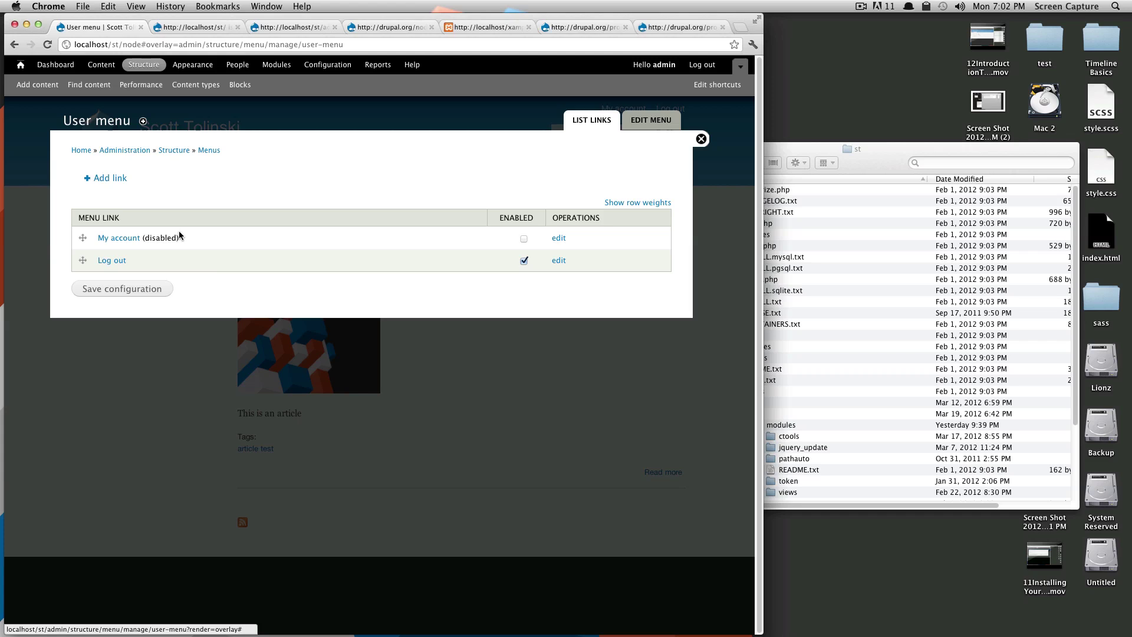
left_click(524, 240)
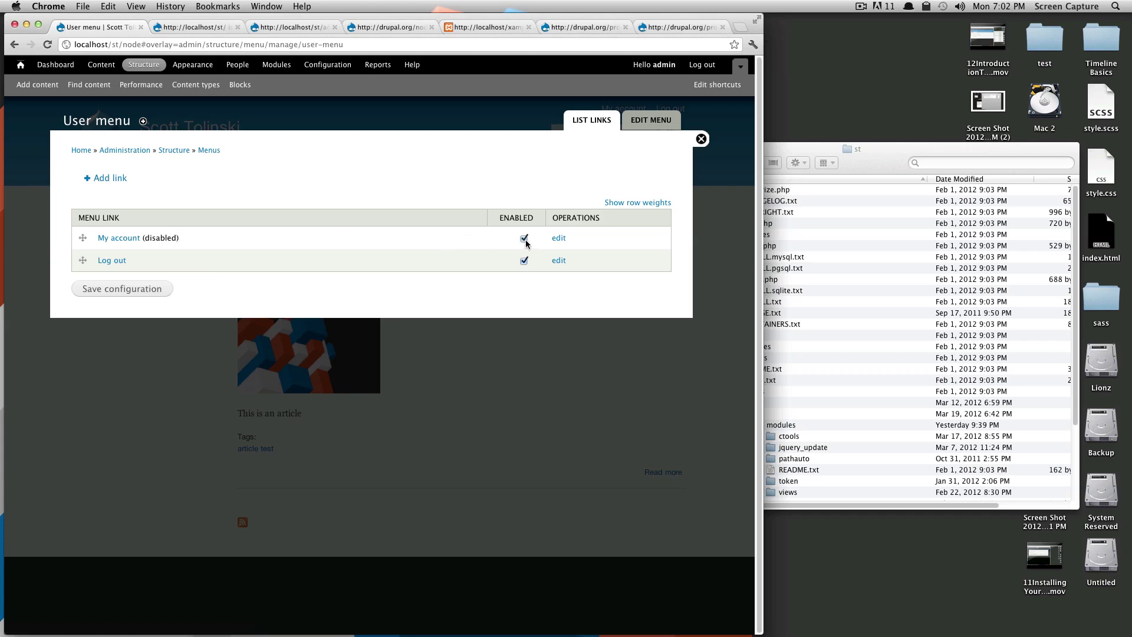
left_click(524, 238)
left_click(130, 293)
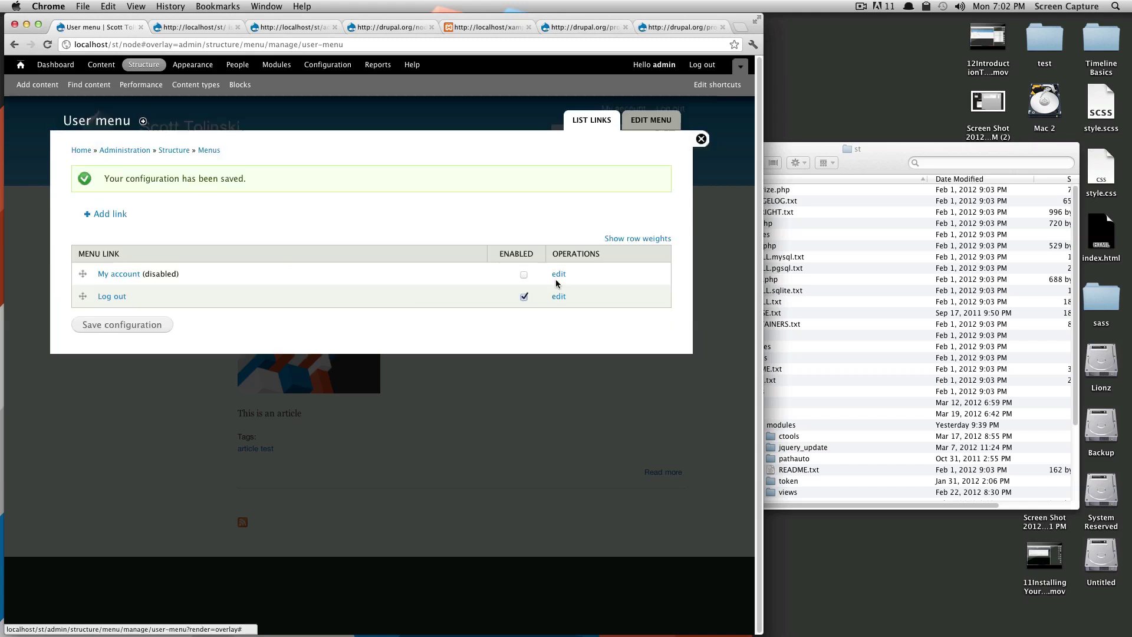
- Return to the front page and view the admin account page
left_click(702, 140)
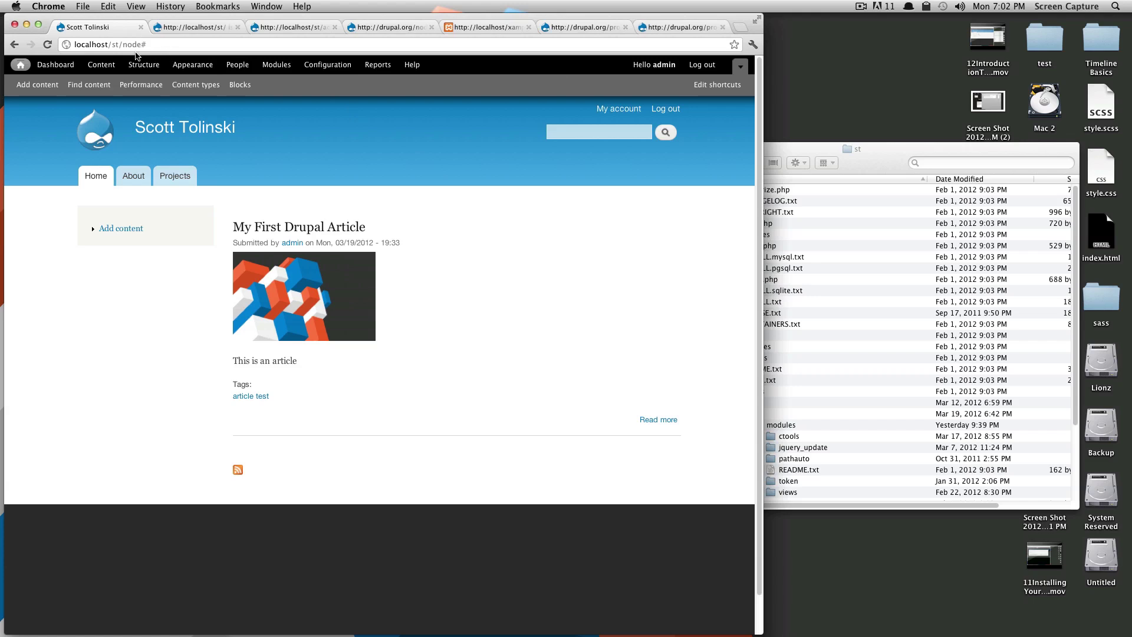
left_click_drag(124, 44, 197, 47)
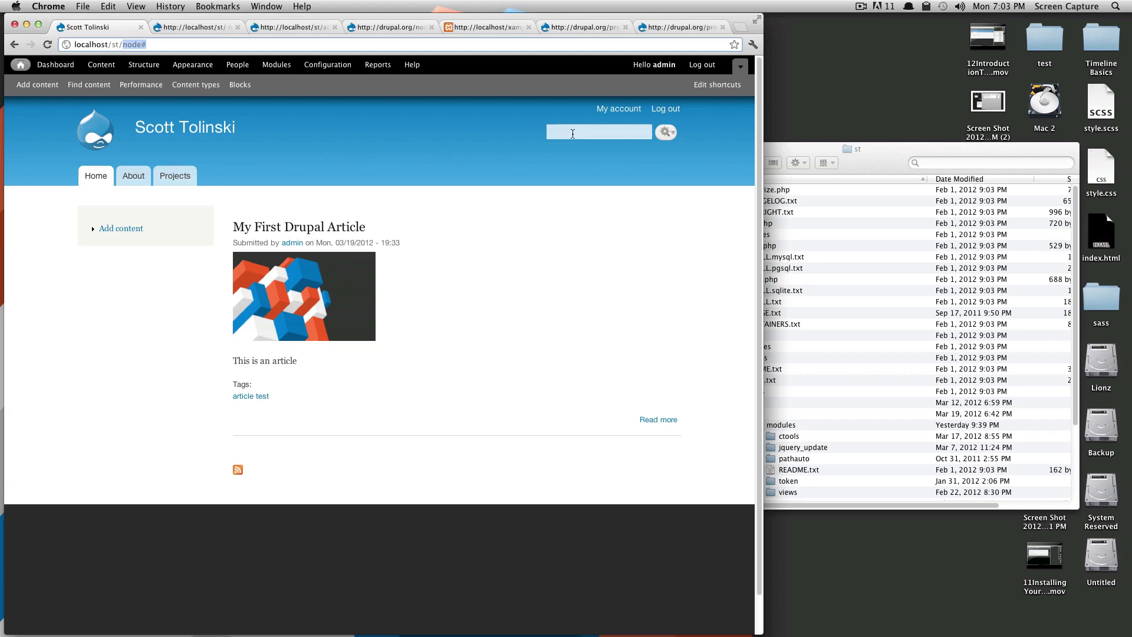
left_click(558, 164)
left_click(622, 112)
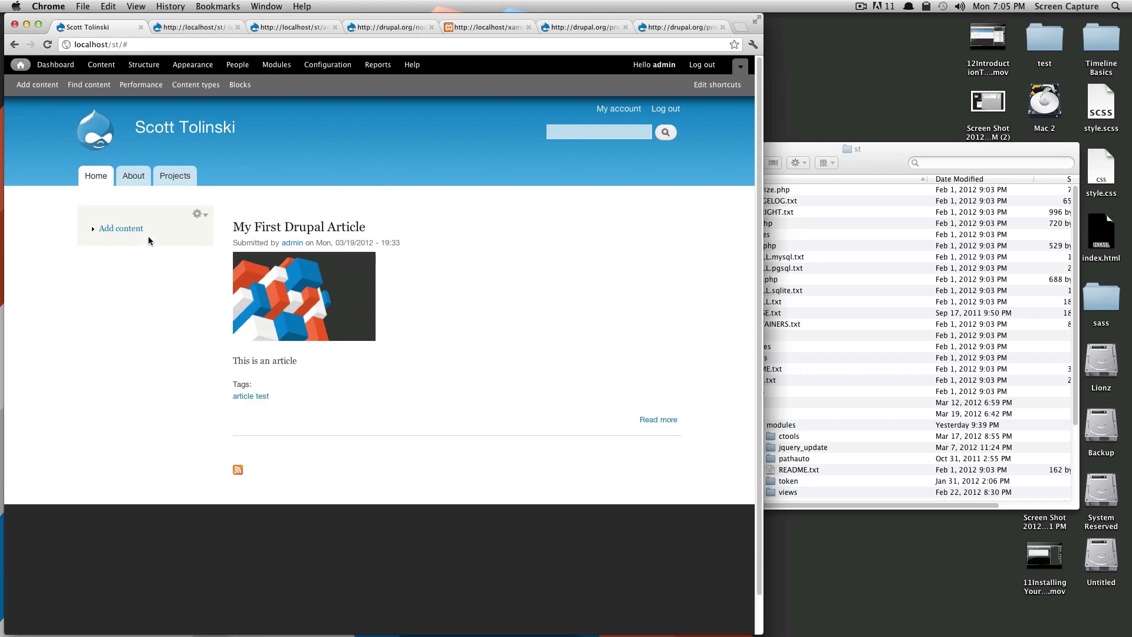
- Move Project from under Add content to the Navigation menu's top level and save
left_click(136, 66)
left_click(105, 251)
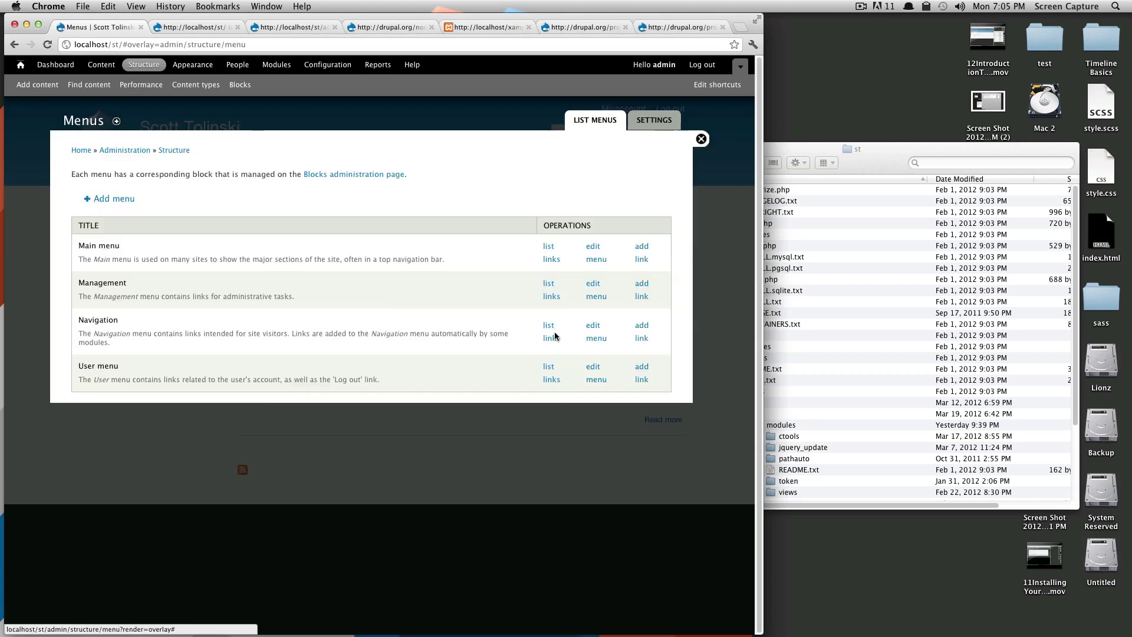
left_click(554, 336)
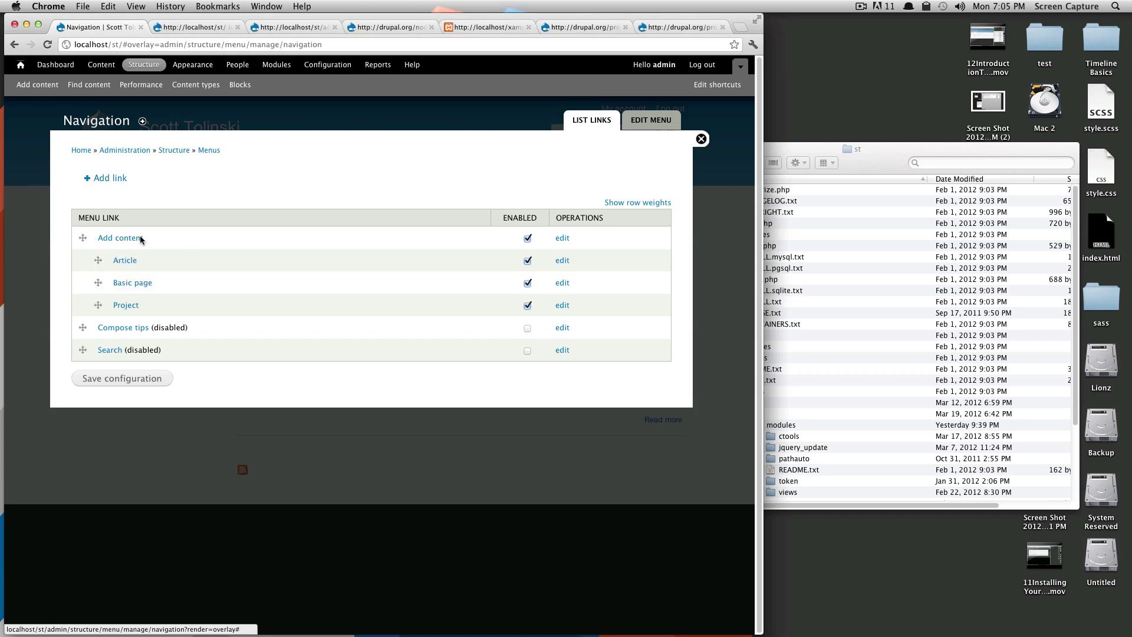
left_click_drag(97, 283, 80, 305)
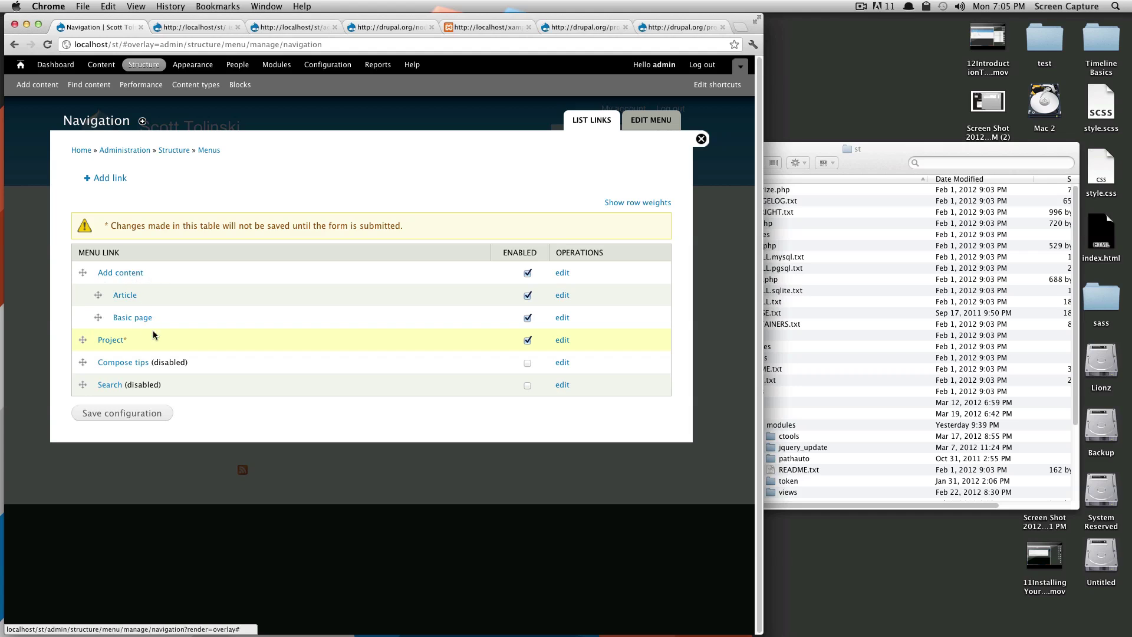
left_click(135, 414)
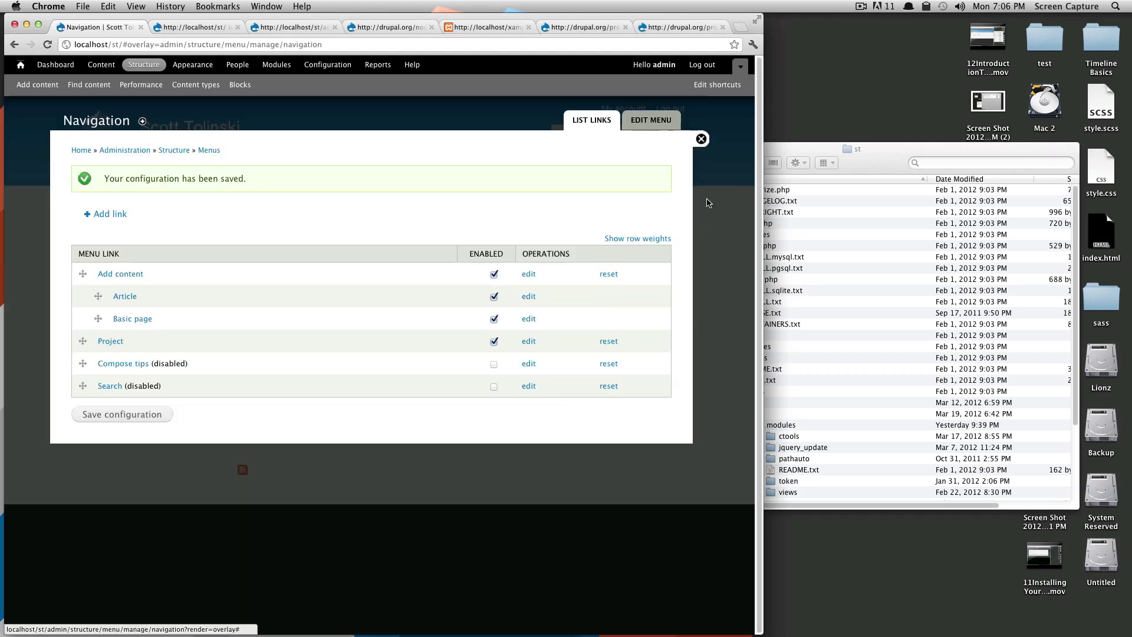
left_click(701, 140)
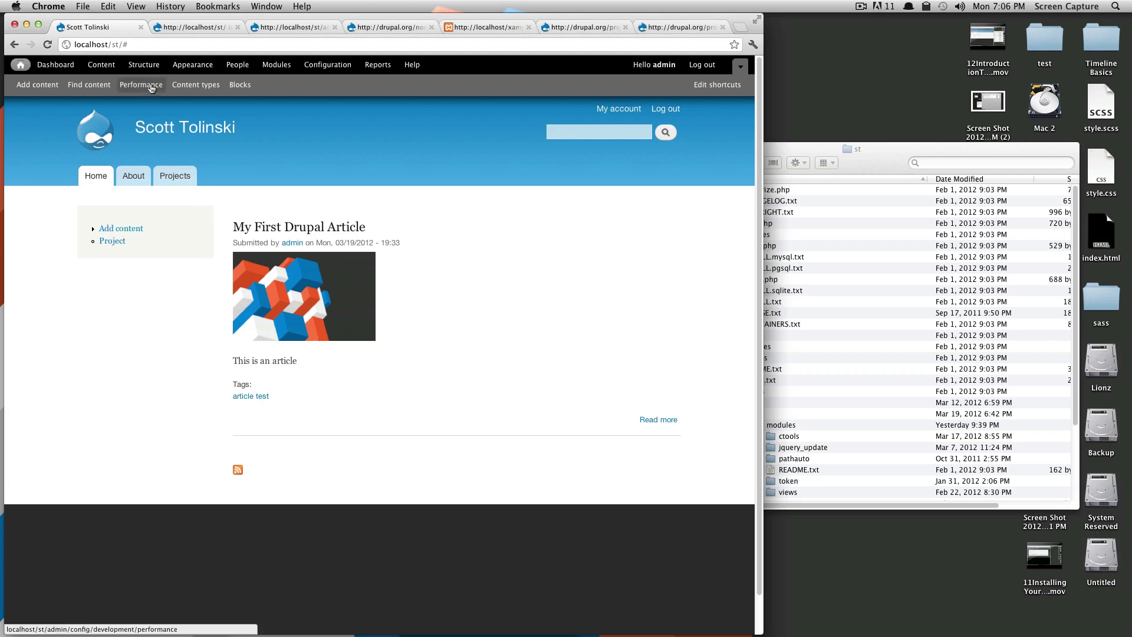
left_click(130, 66)
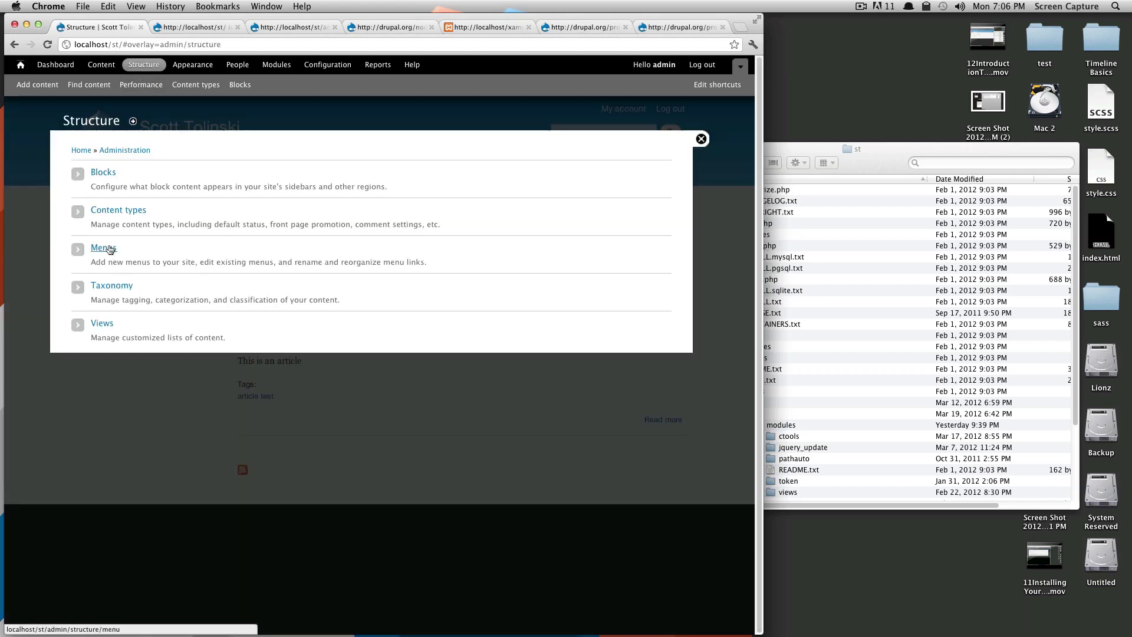
left_click(103, 248)
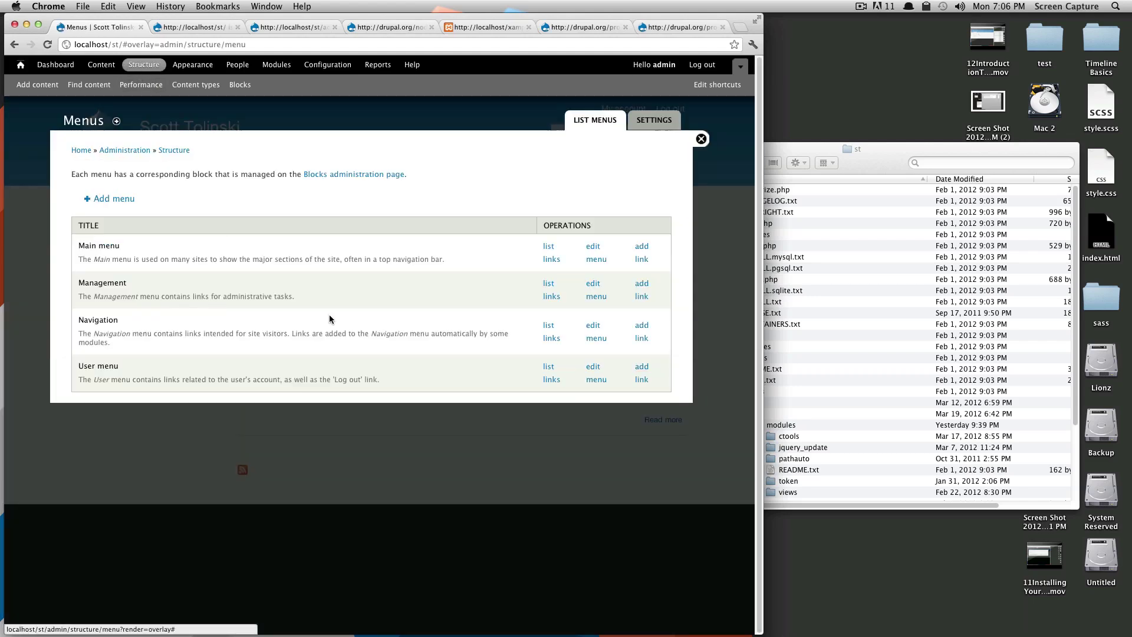
left_click(556, 329)
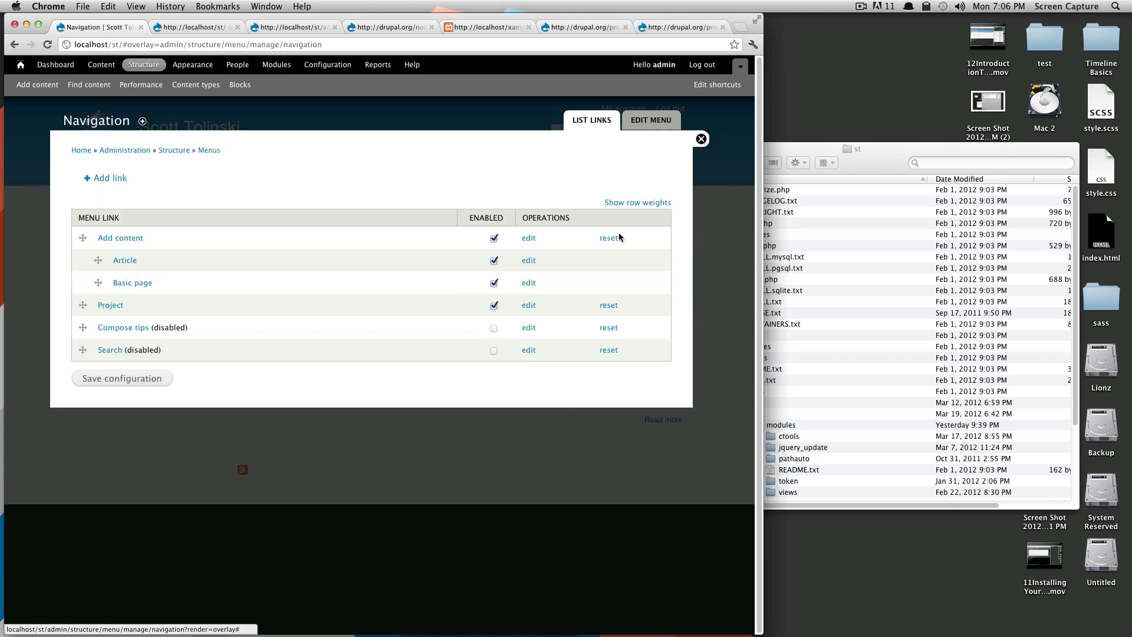
- Enable Show as expanded on the Add content link, save it, and resave the Navigation menu
left_click(529, 238)
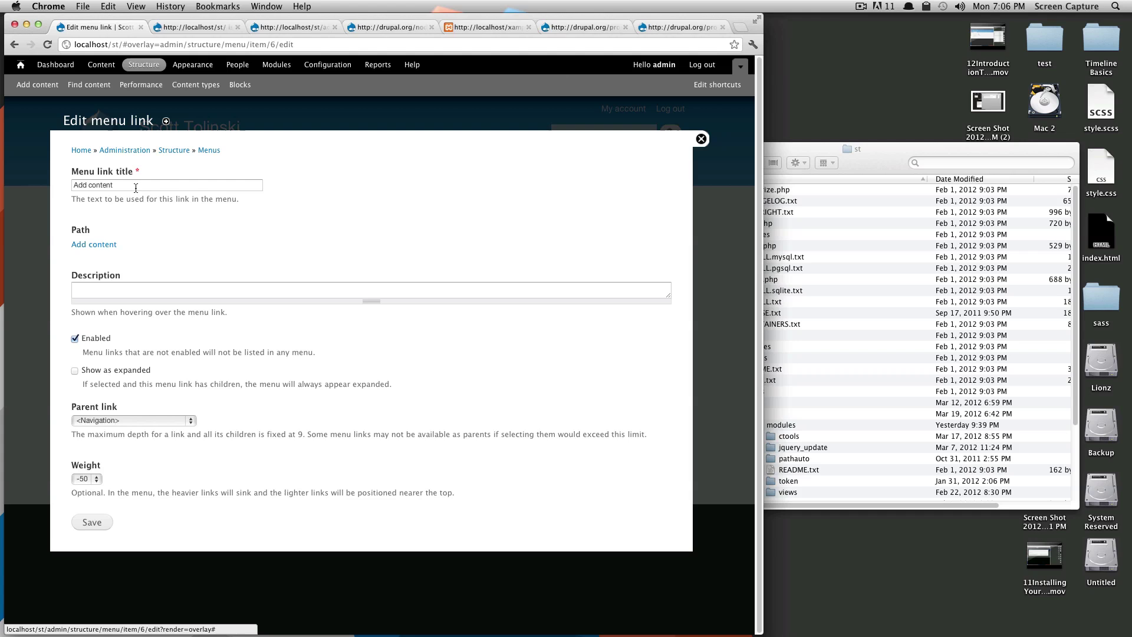
left_click_drag(118, 184, 67, 179)
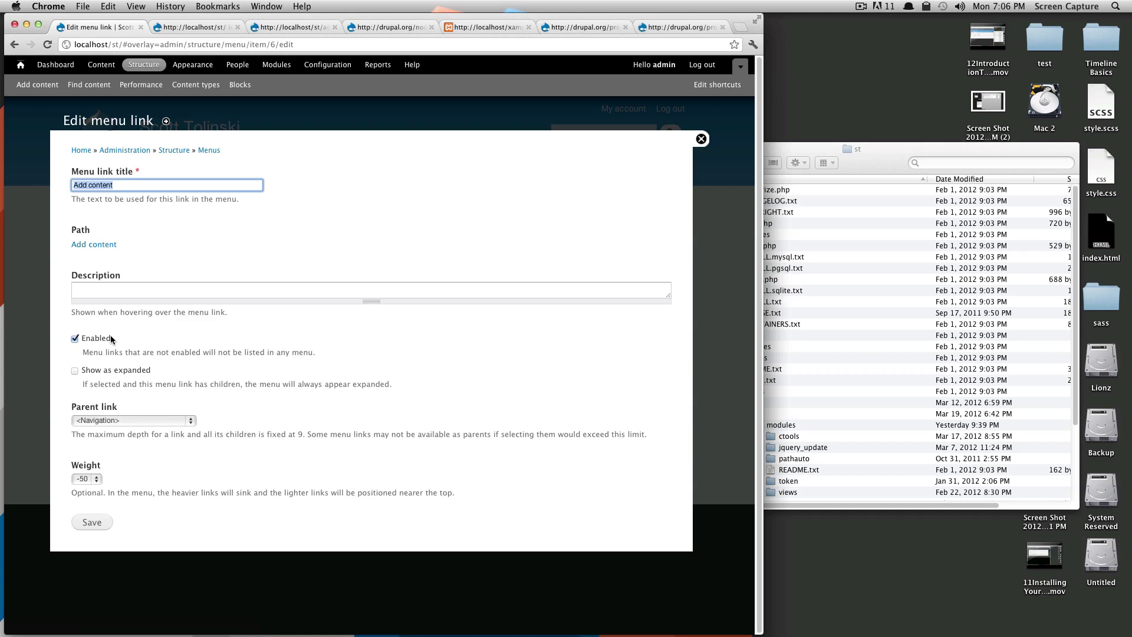
left_click(75, 371)
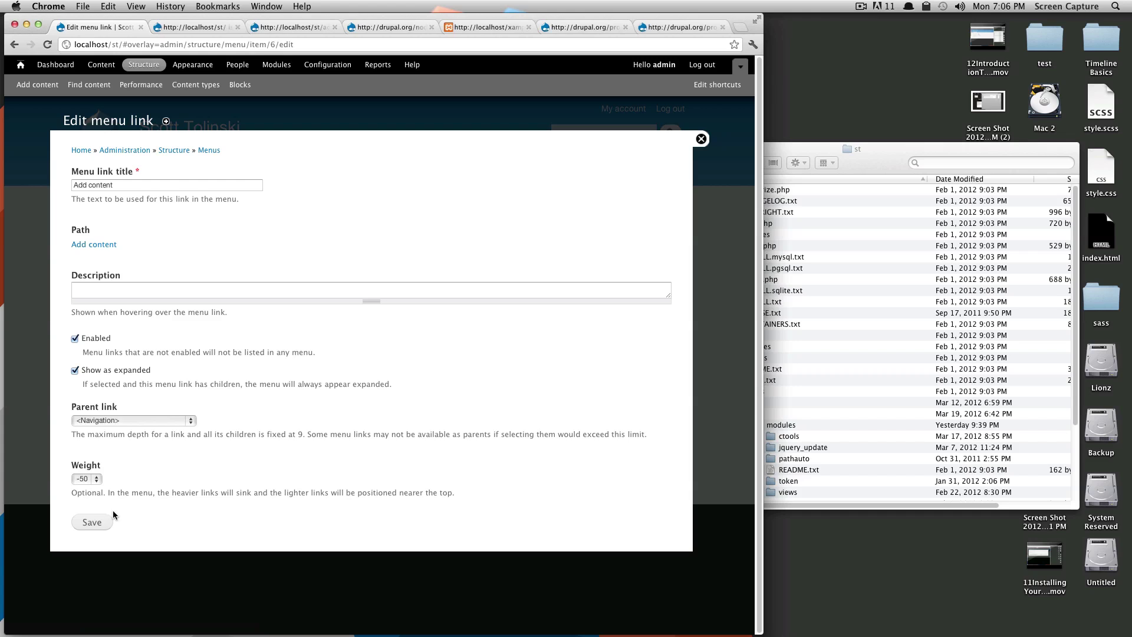
left_click(93, 521)
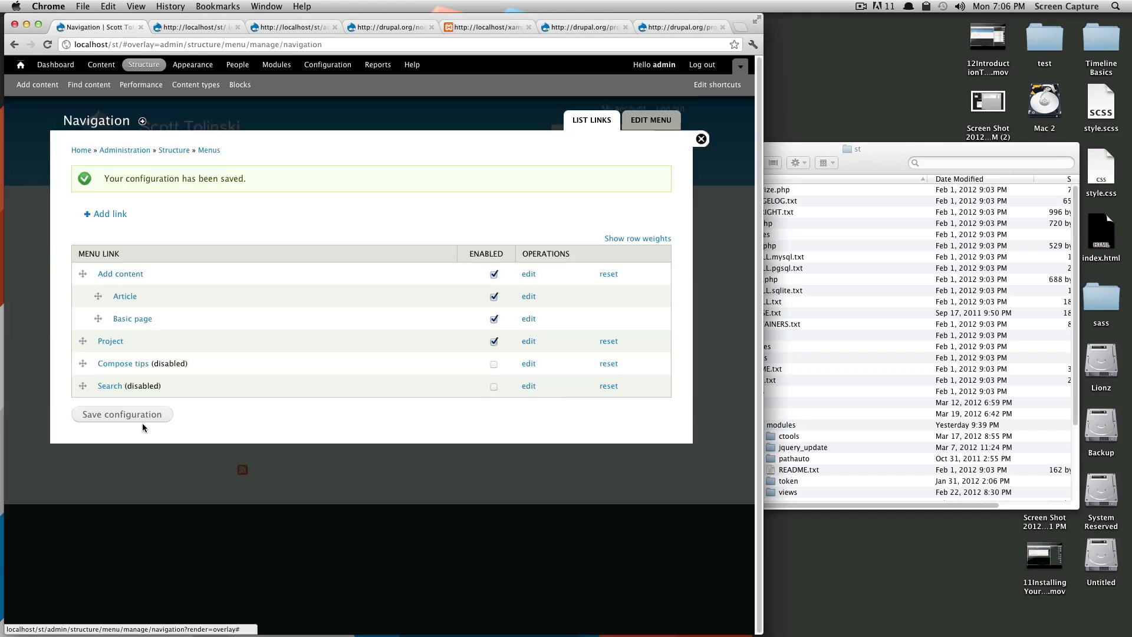
left_click(144, 418)
- Nest Basic page beneath Article in the Navigation menu and save the configuration
left_click(701, 140)
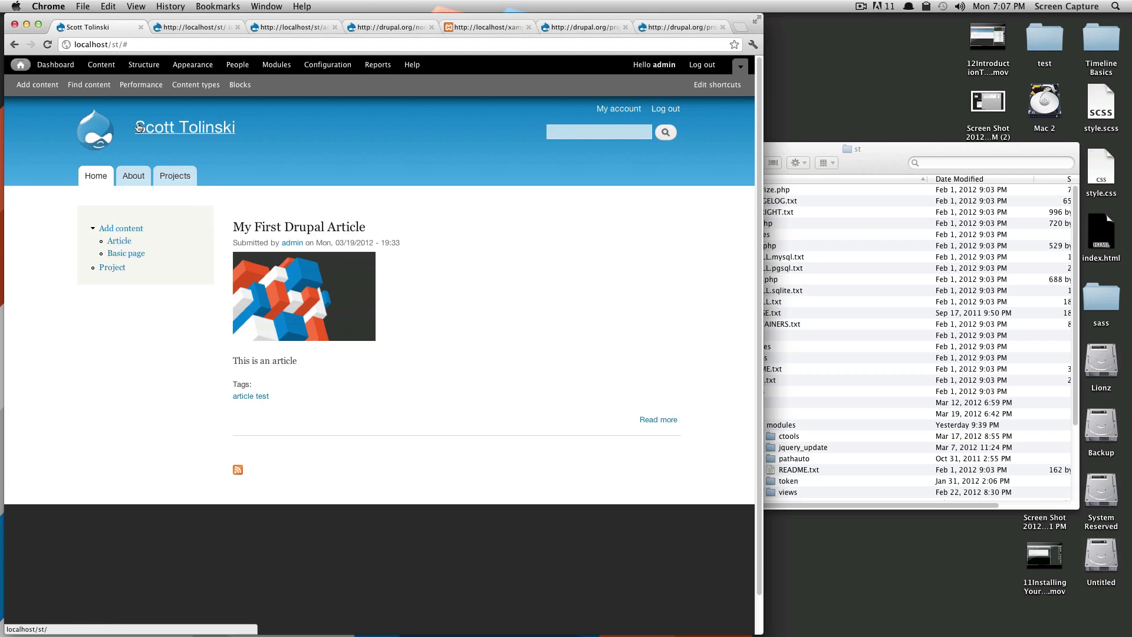
left_click(152, 65)
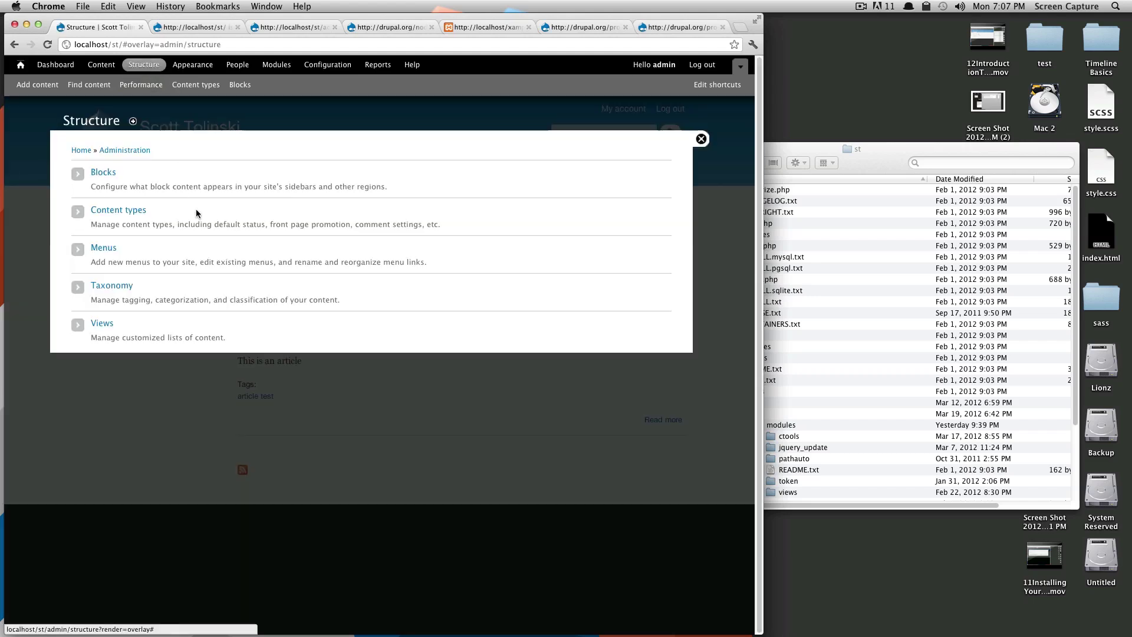
left_click(98, 250)
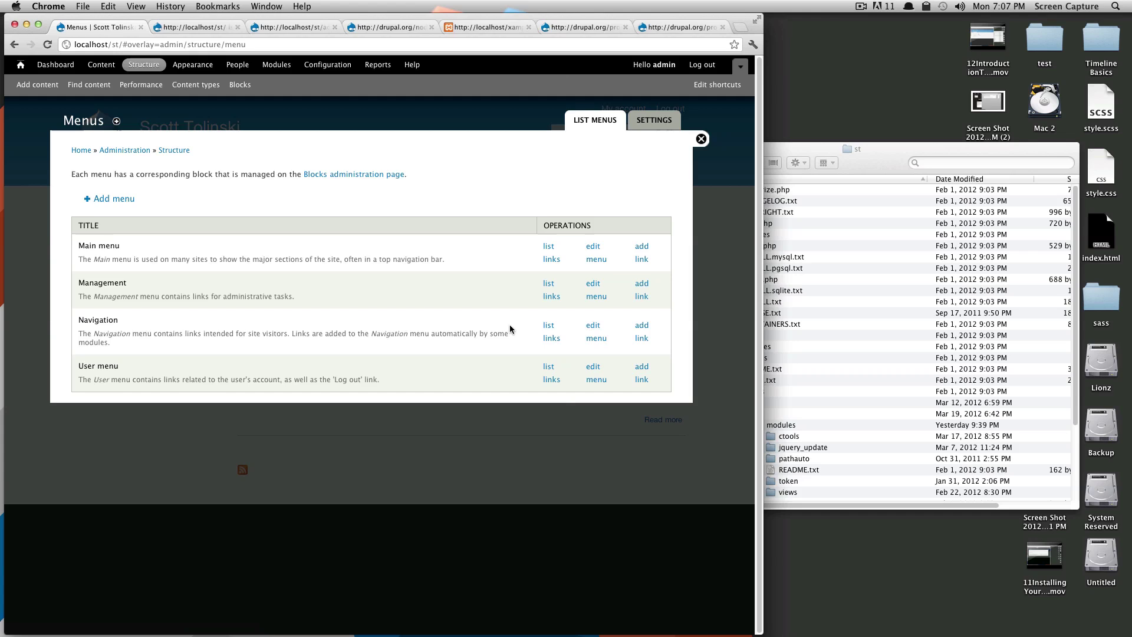
left_click(550, 338)
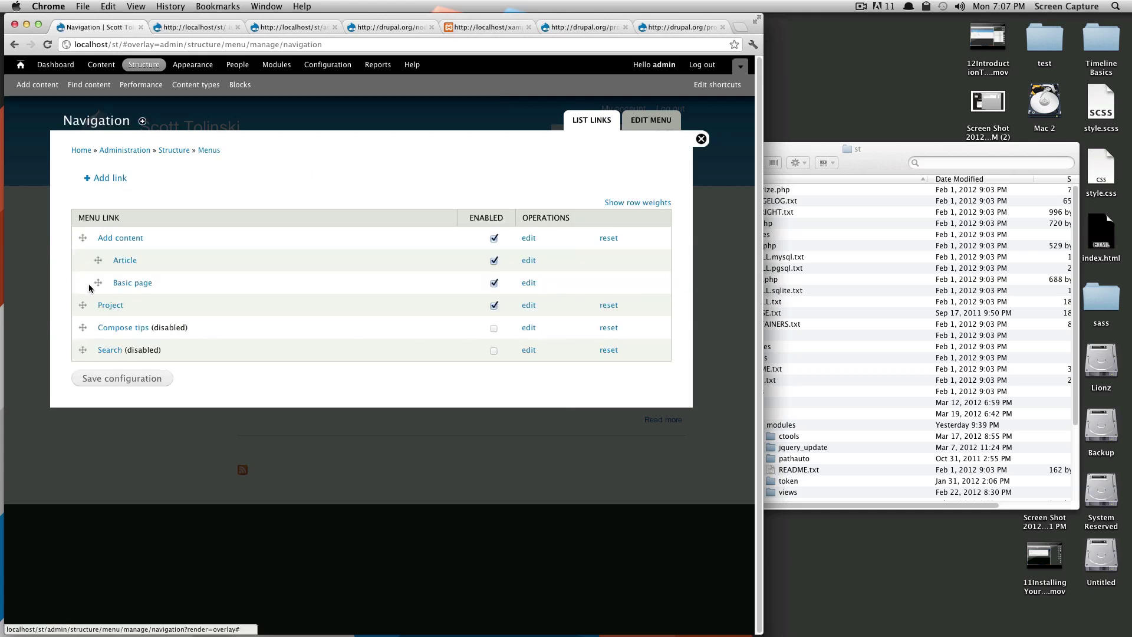
left_click_drag(100, 282, 124, 279)
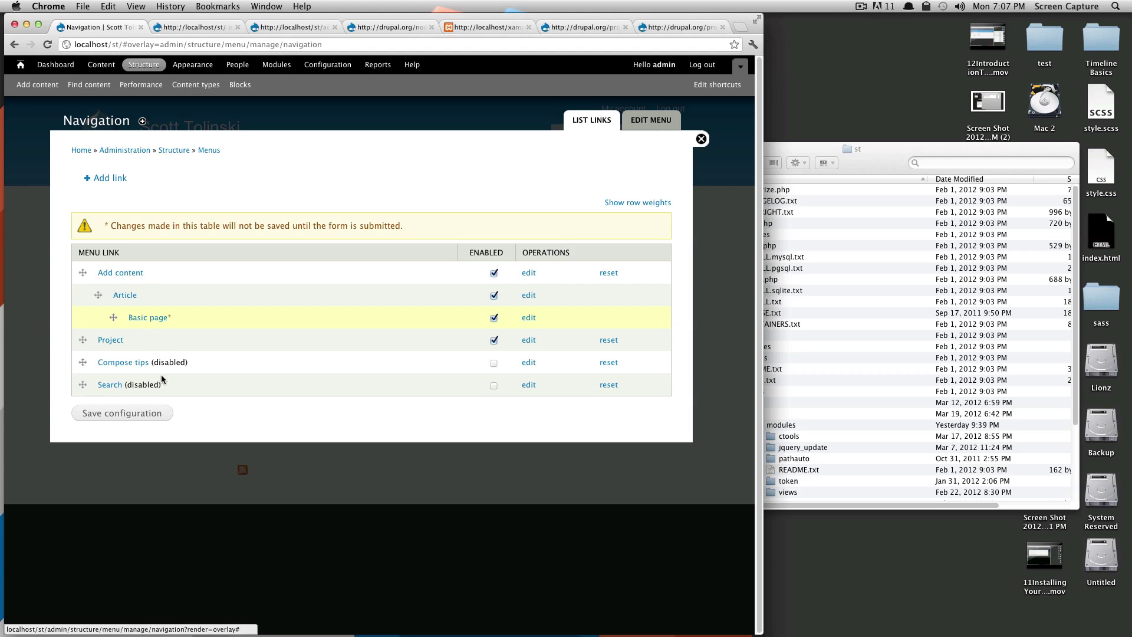
left_click(147, 413)
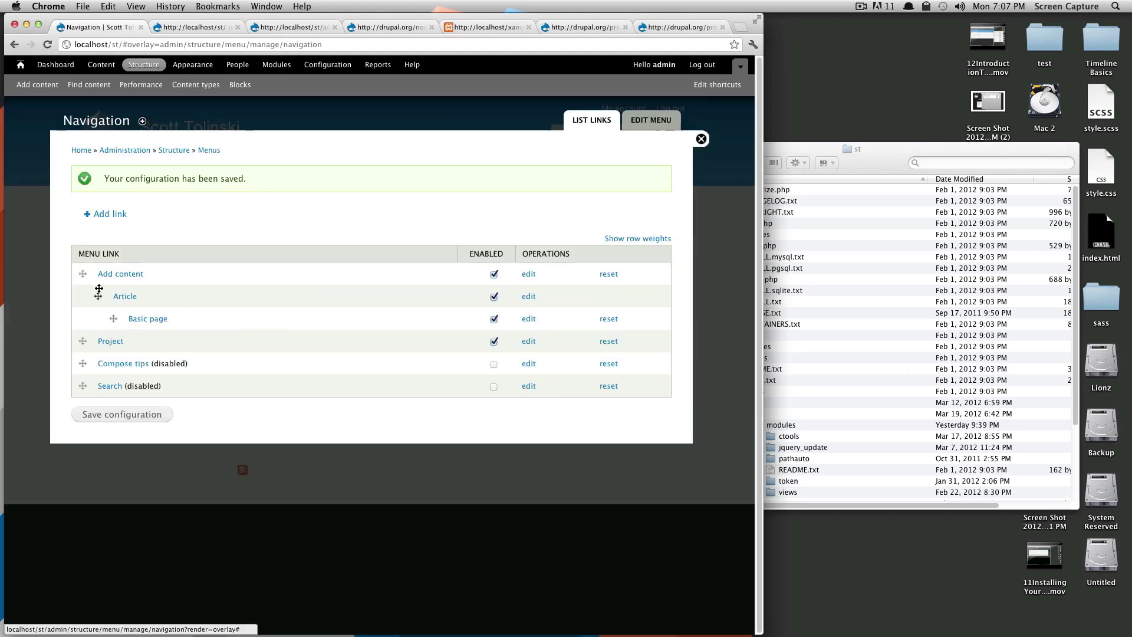
- Set the Article menu link to Show as expanded, save it, and view the front page
left_click(528, 296)
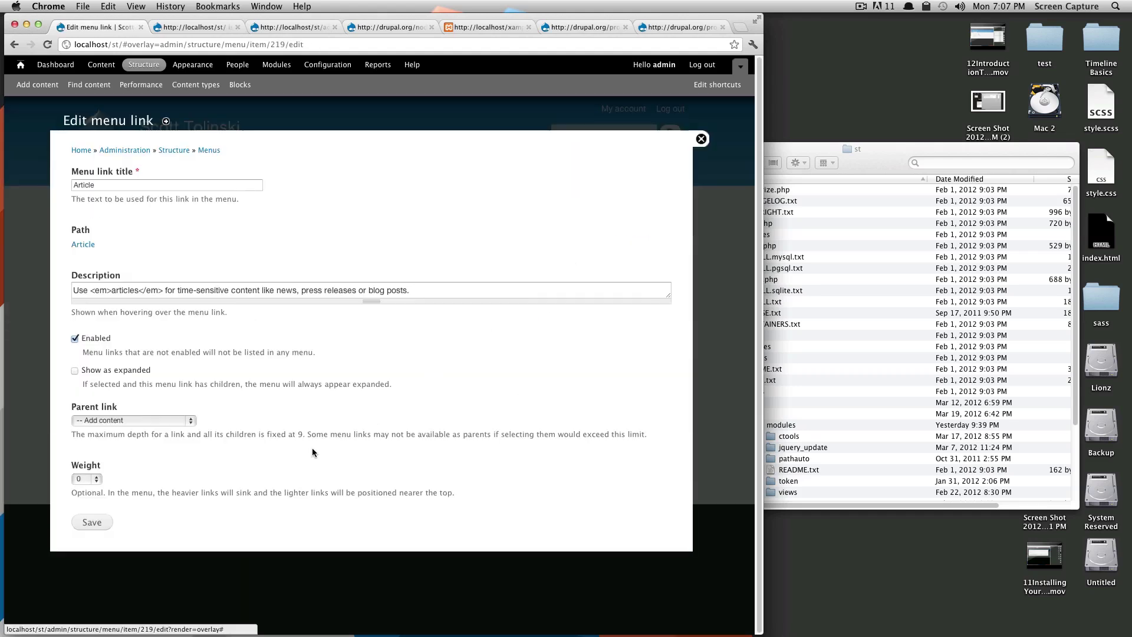
left_click(74, 370)
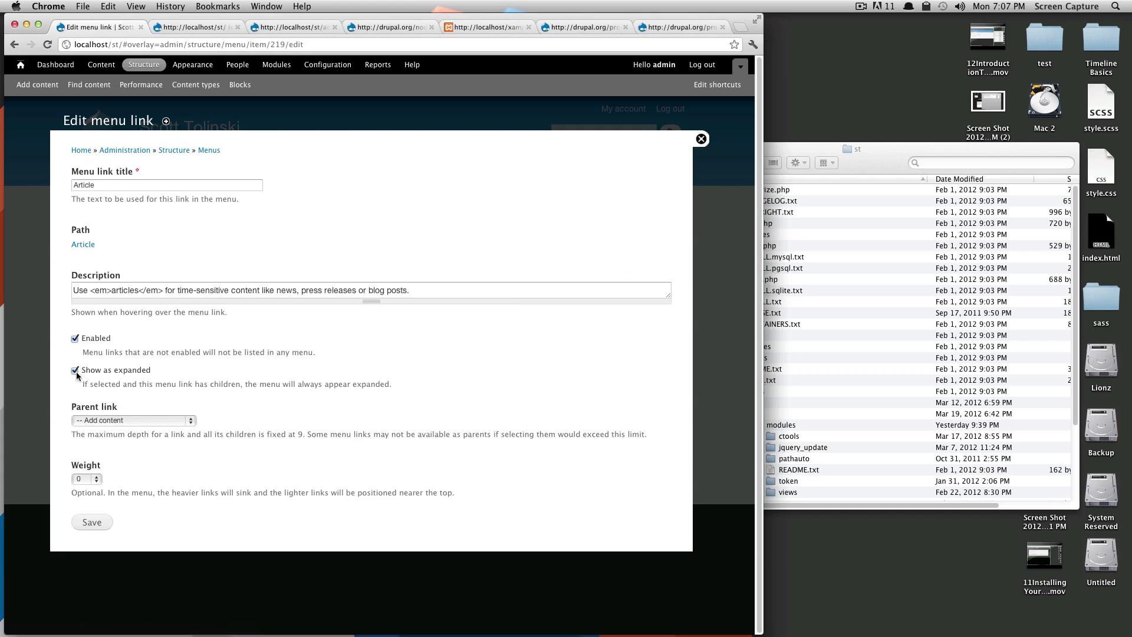
left_click(91, 526)
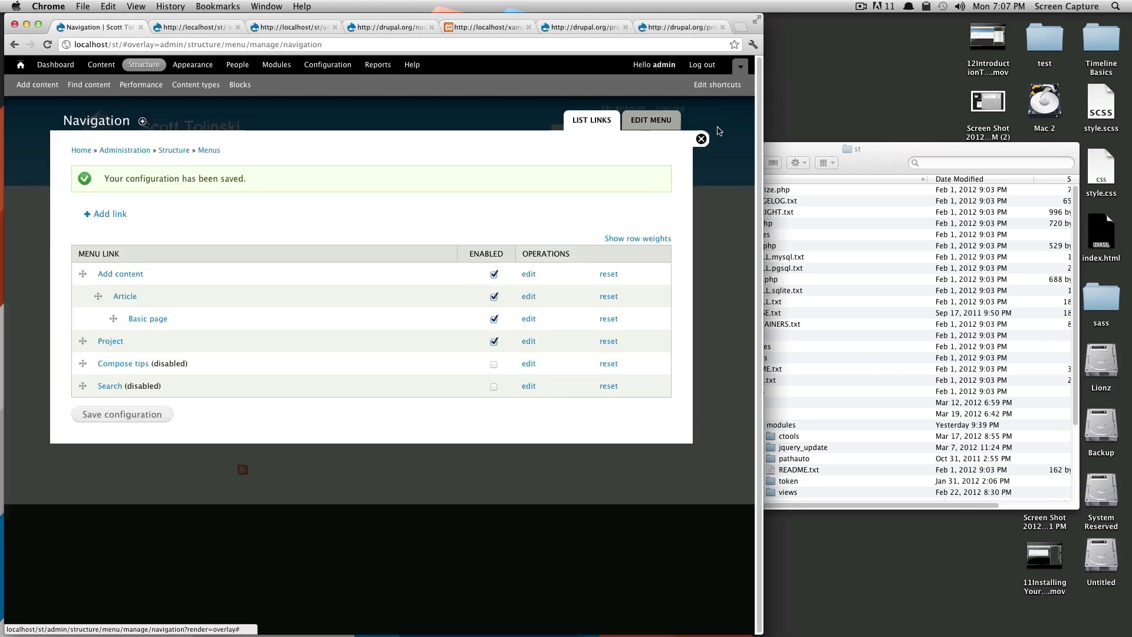
left_click(702, 140)
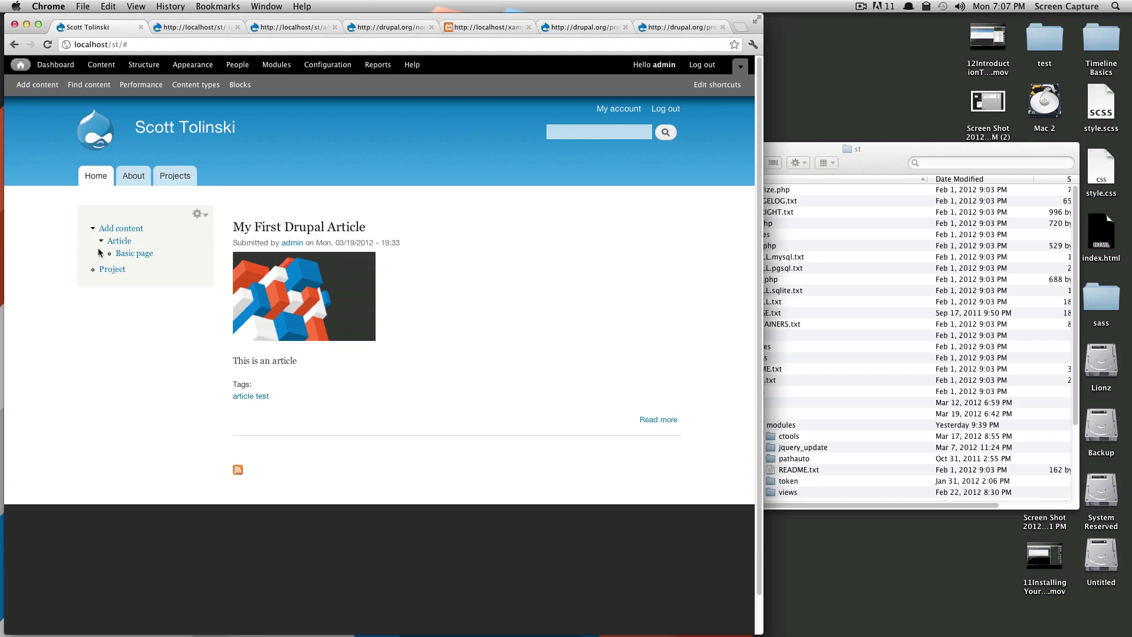